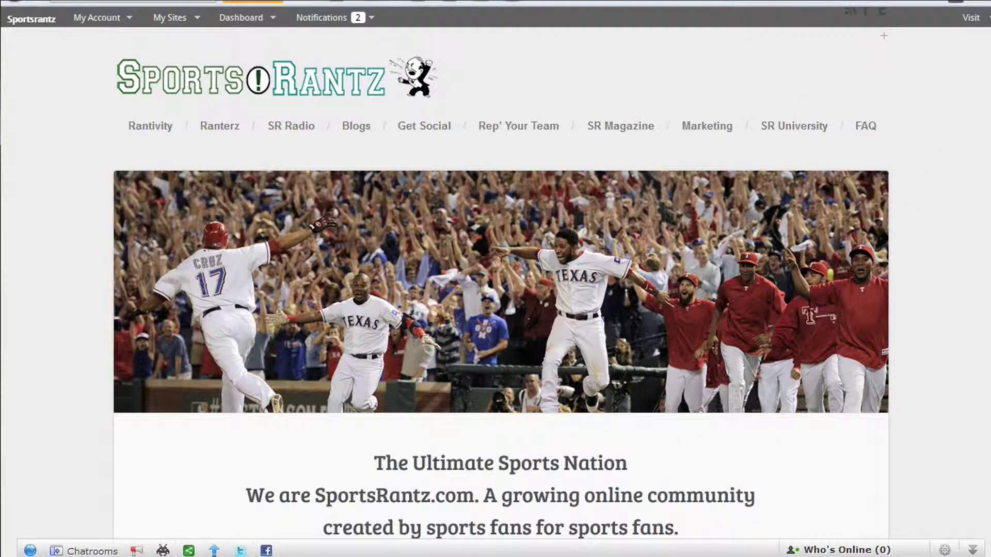
Step: Open the first profile in the home page's Members list and start a new status update in its What's new box
scroll(659, 243, down, 3)
scroll(658, 240, down, 3)
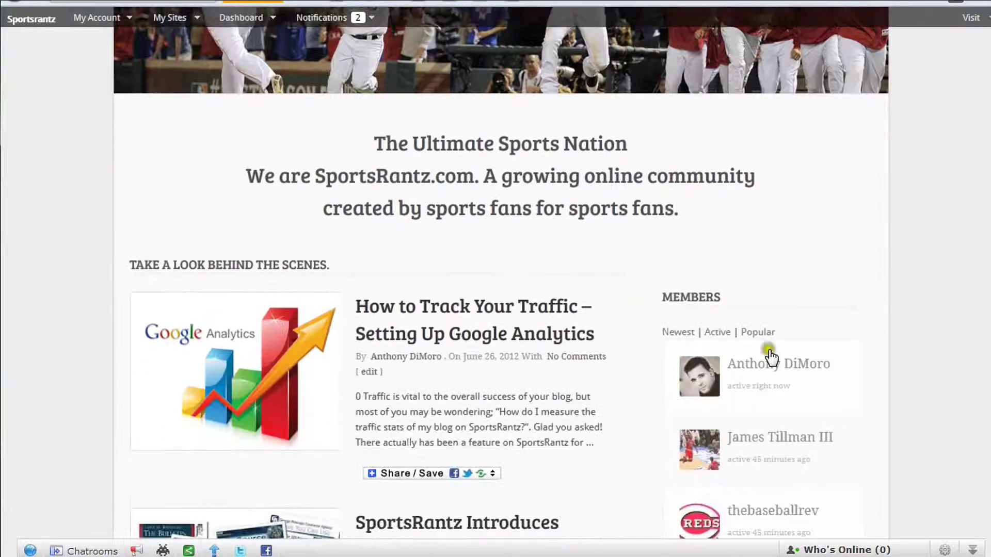
click(767, 375)
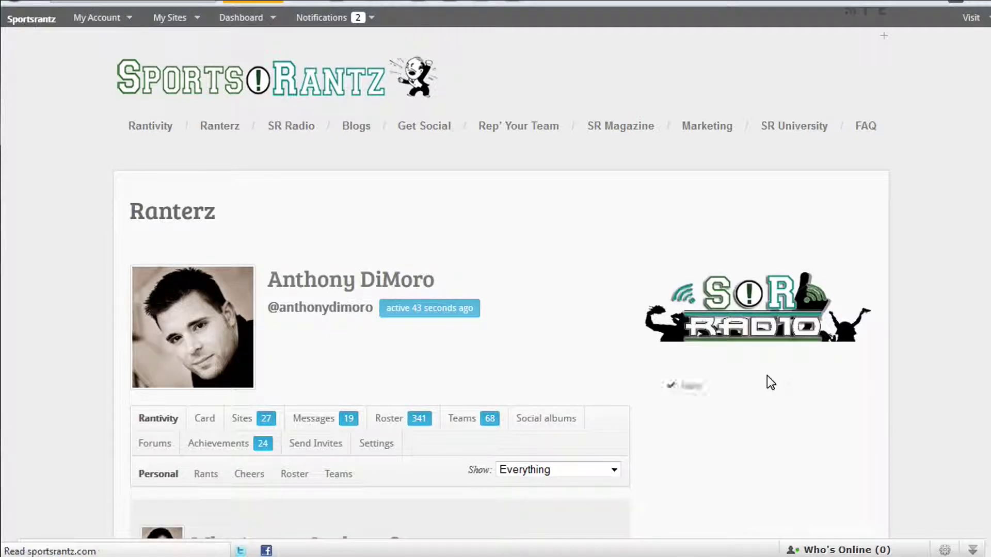
scroll(494, 370, down, 3)
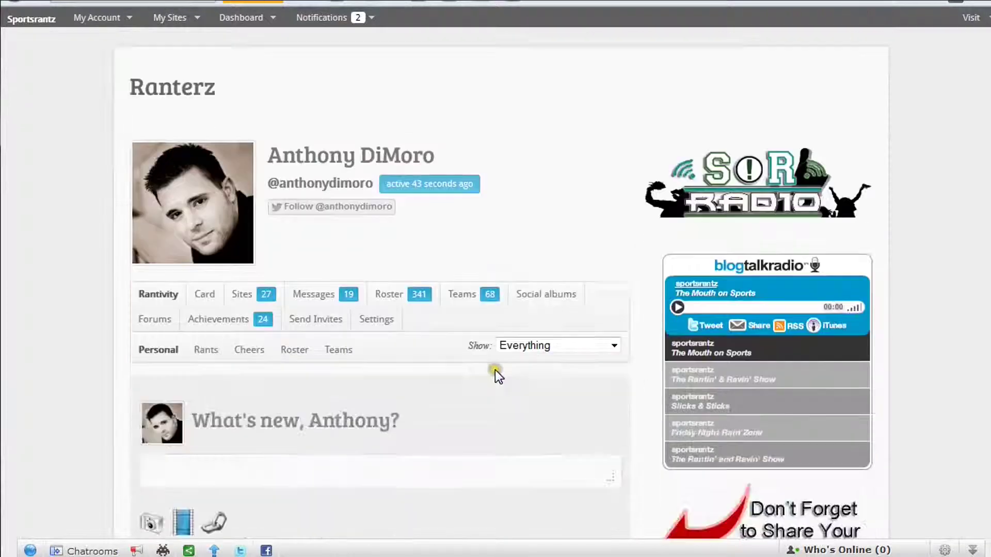
scroll(417, 265, down, 3)
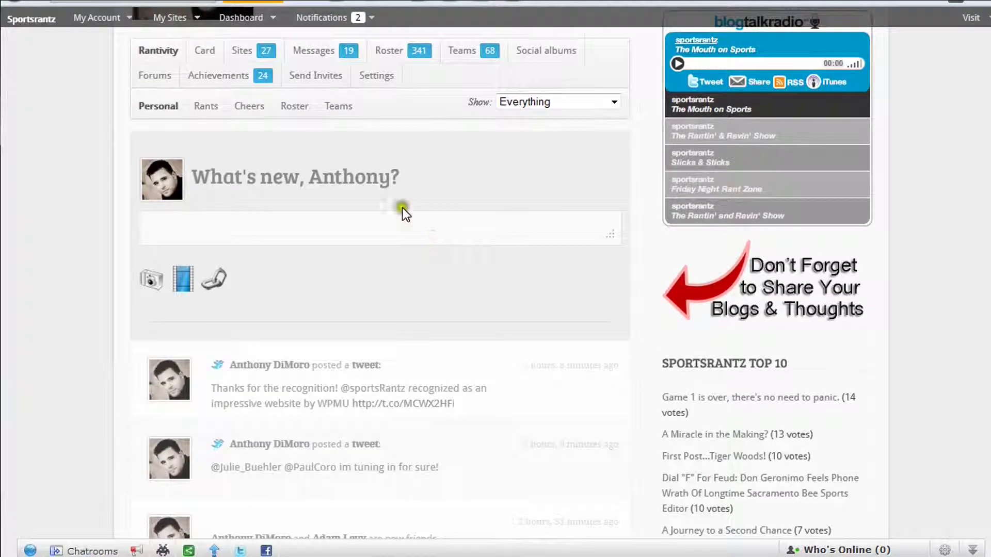
click(363, 225)
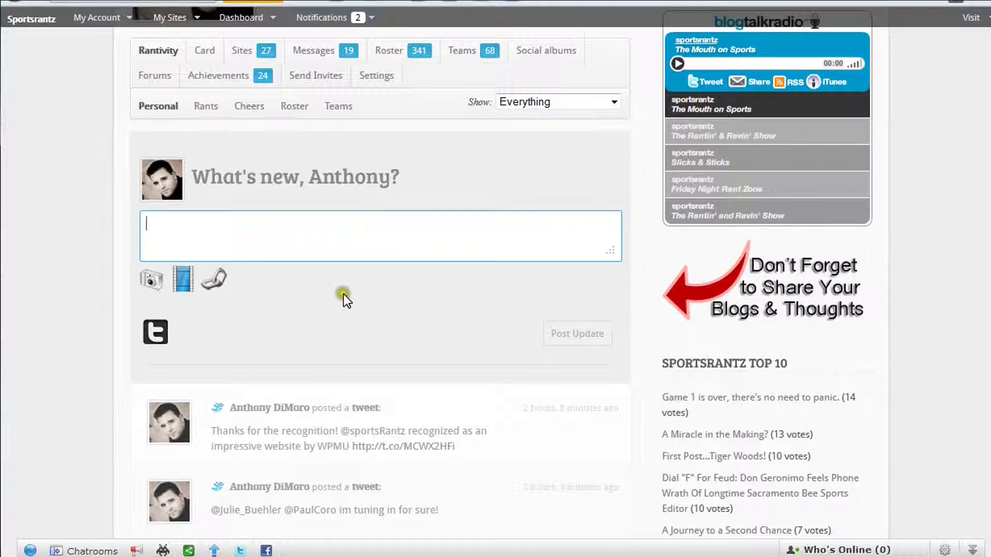
Step: Open the SportsRantz University site from the list of sites on the member's profile
scroll(460, 300, up, 3)
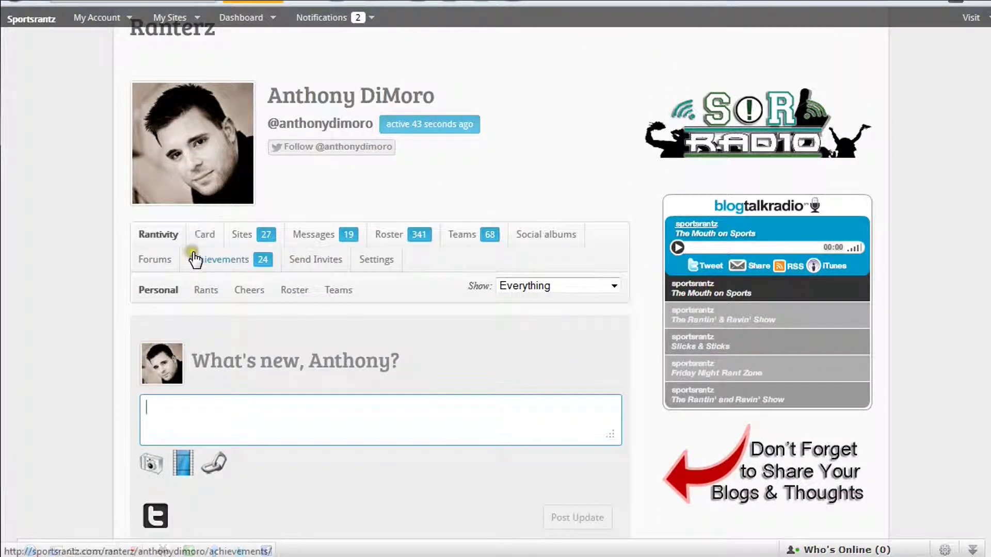
click(243, 238)
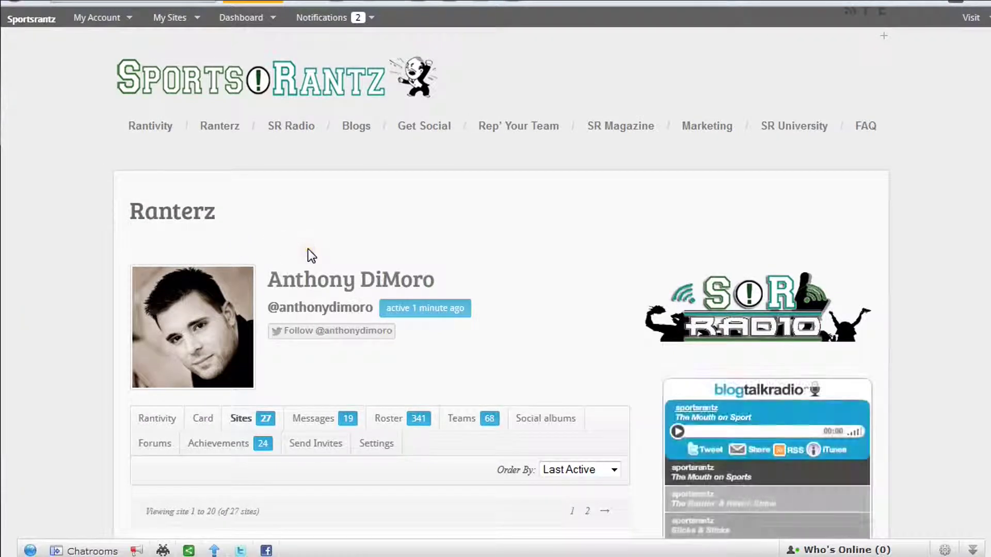
scroll(307, 249, down, 5)
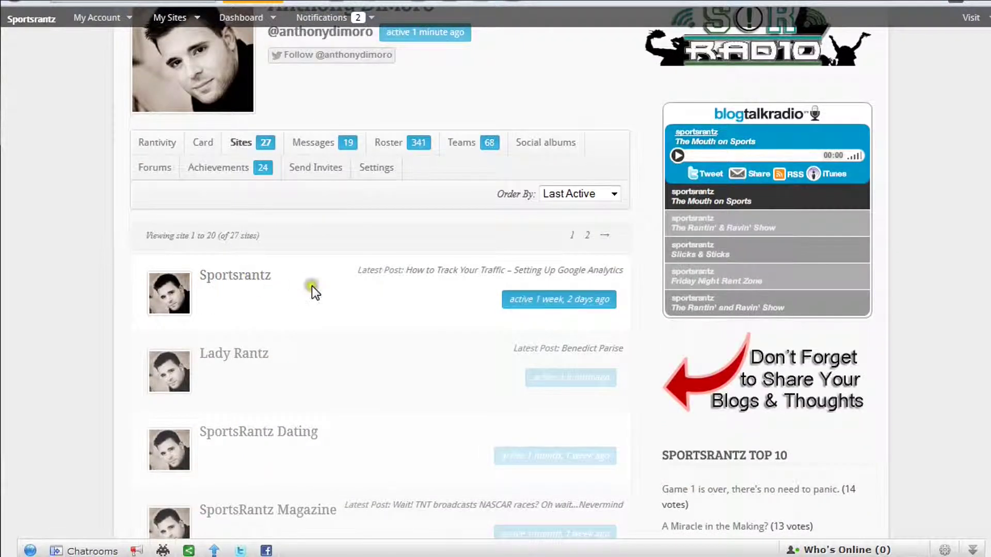
scroll(288, 336, down, 5)
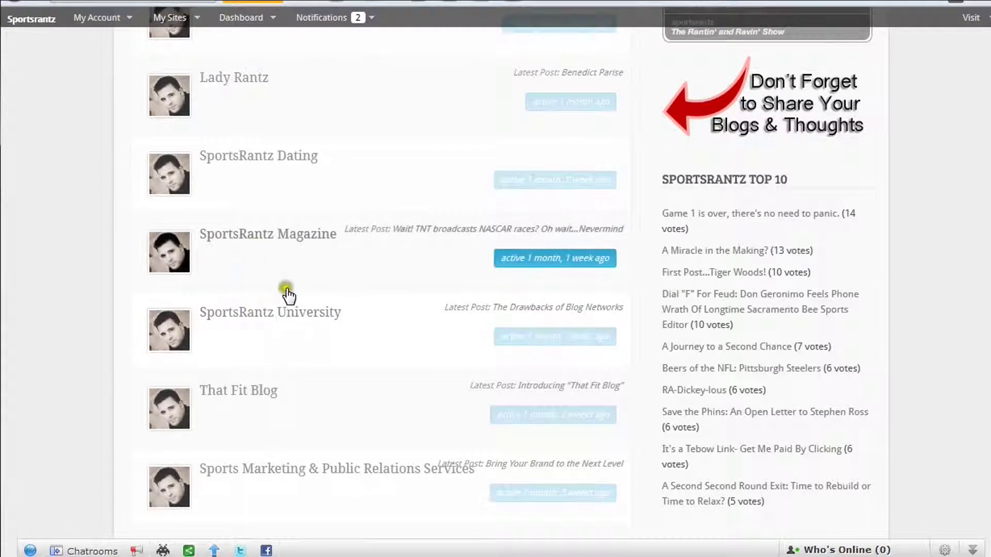
click(291, 312)
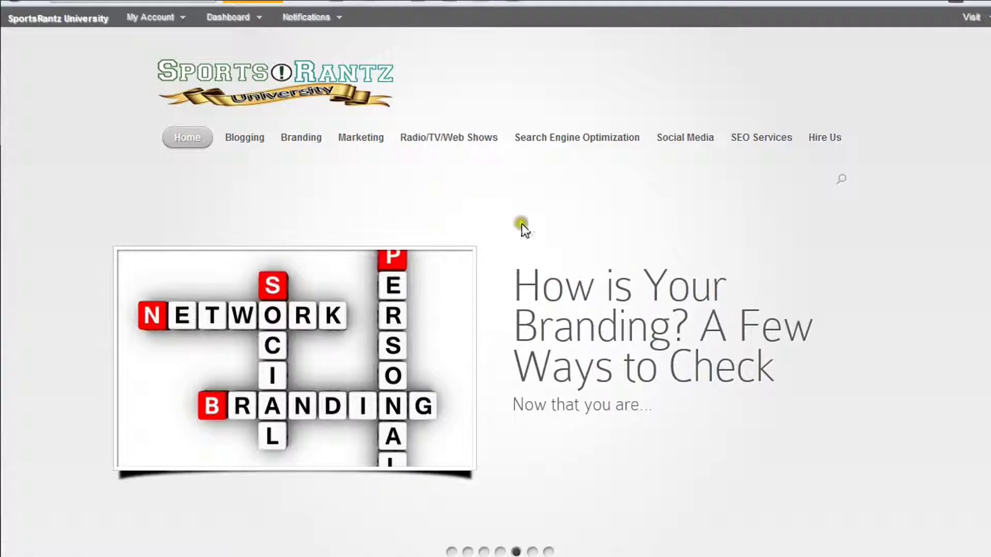
Step: Look over the SportsRantz University home page and open the site's WordPress admin dashboard
scroll(664, 270, down, 5)
scroll(637, 290, down, 7)
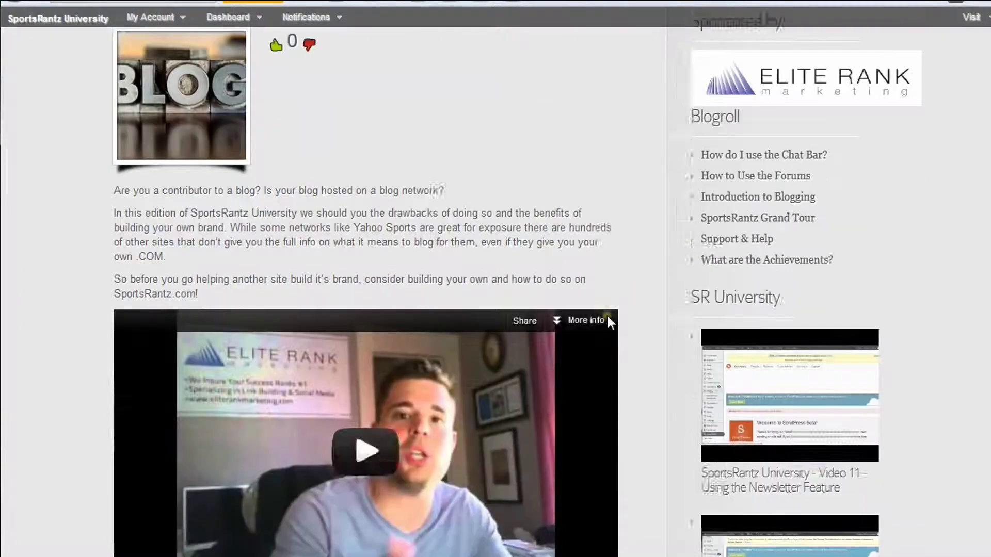
scroll(609, 321, up, 9)
scroll(609, 324, up, 3)
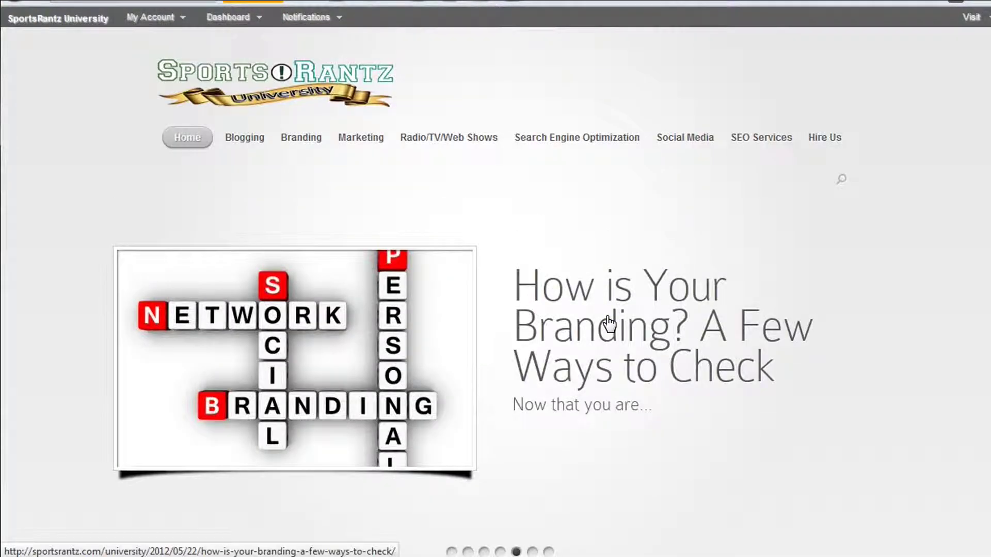
click(236, 19)
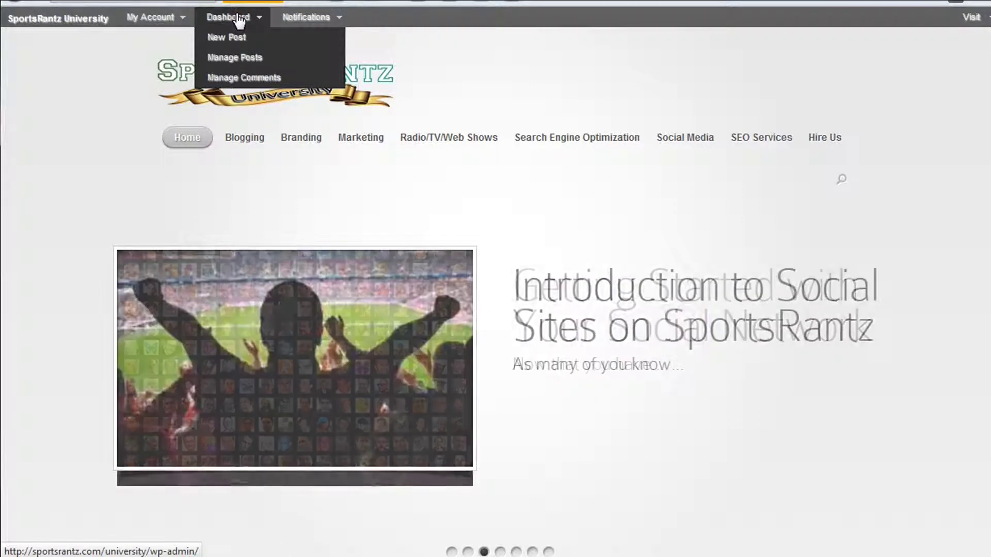
click(241, 42)
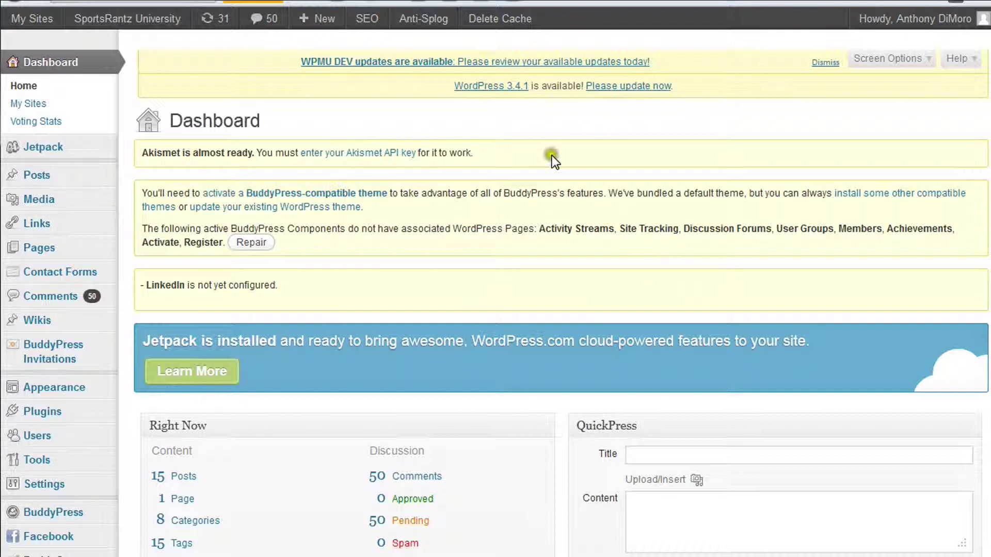
Step: Look over the dashboard's QuickPress, Recent Drafts and Right Now boxes and open the site's theme management page
scroll(633, 249, down, 3)
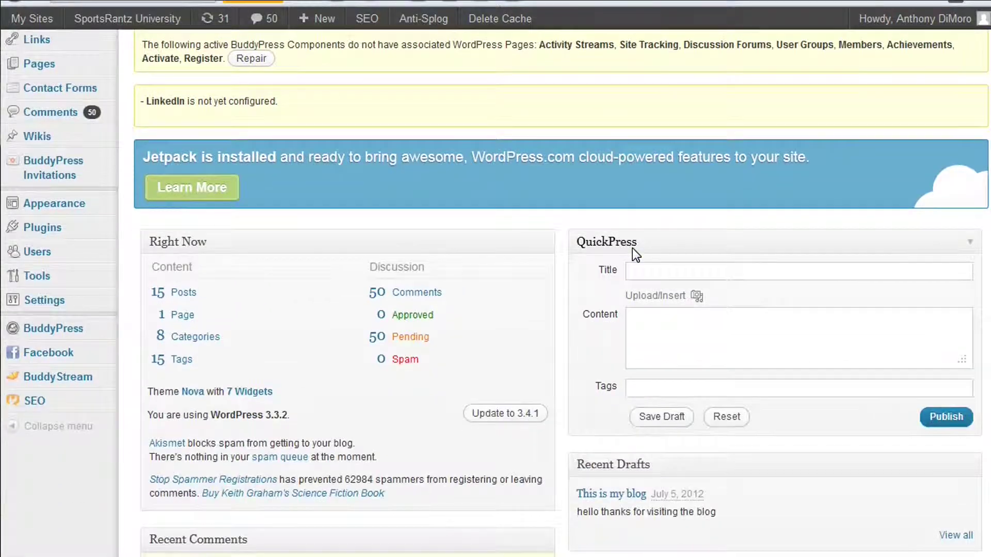
scroll(624, 260, down, 5)
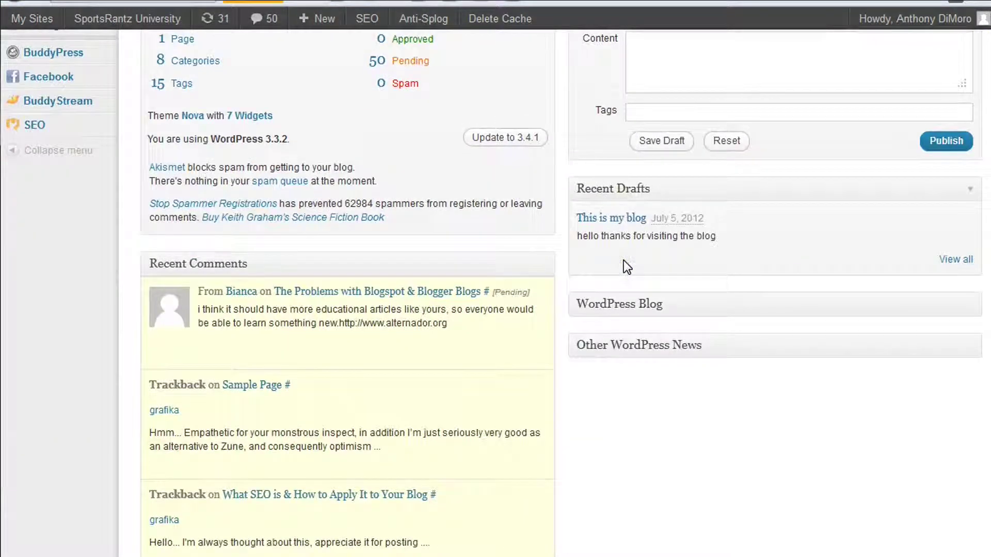
scroll(627, 266, up, 3)
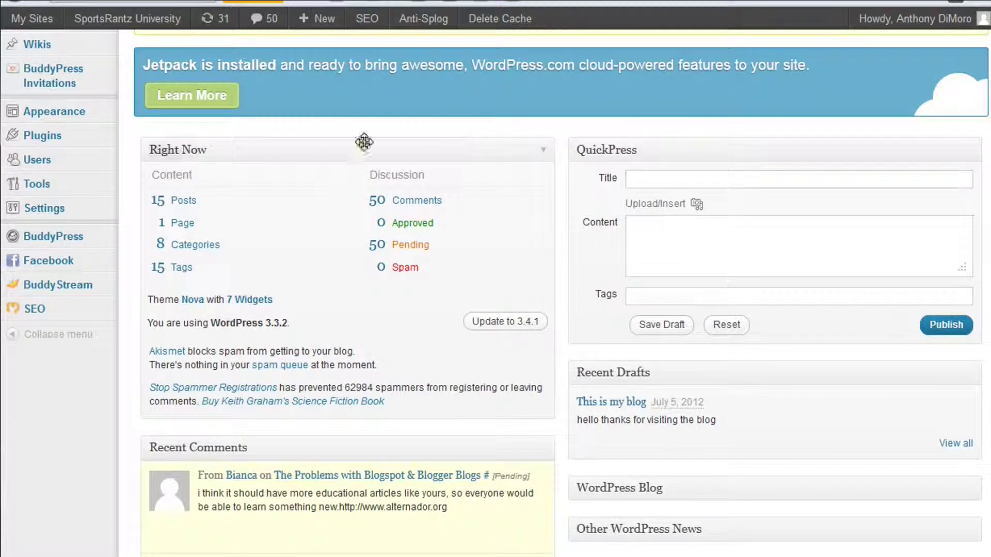
scroll(407, 338, up, 3)
scroll(407, 339, up, 1)
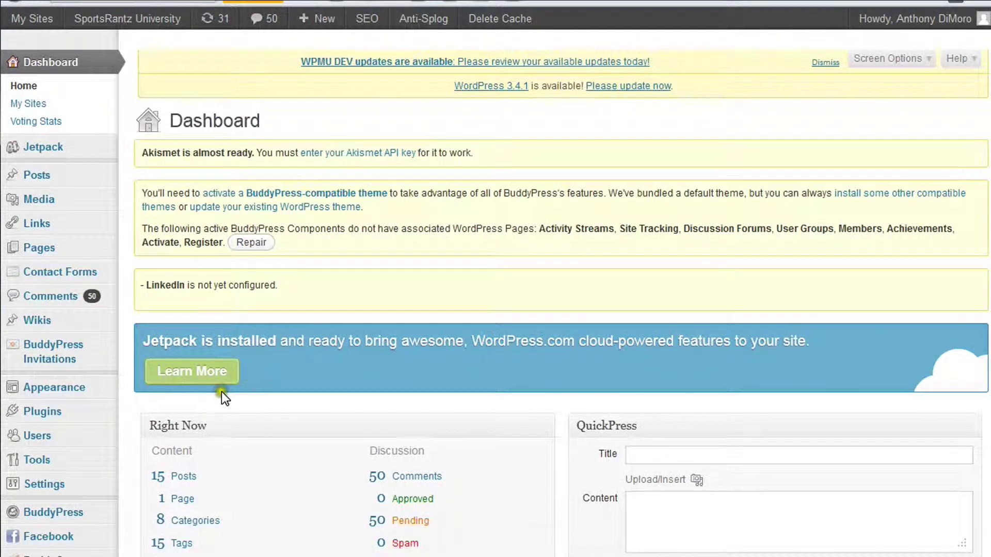
mouse_move(75, 400)
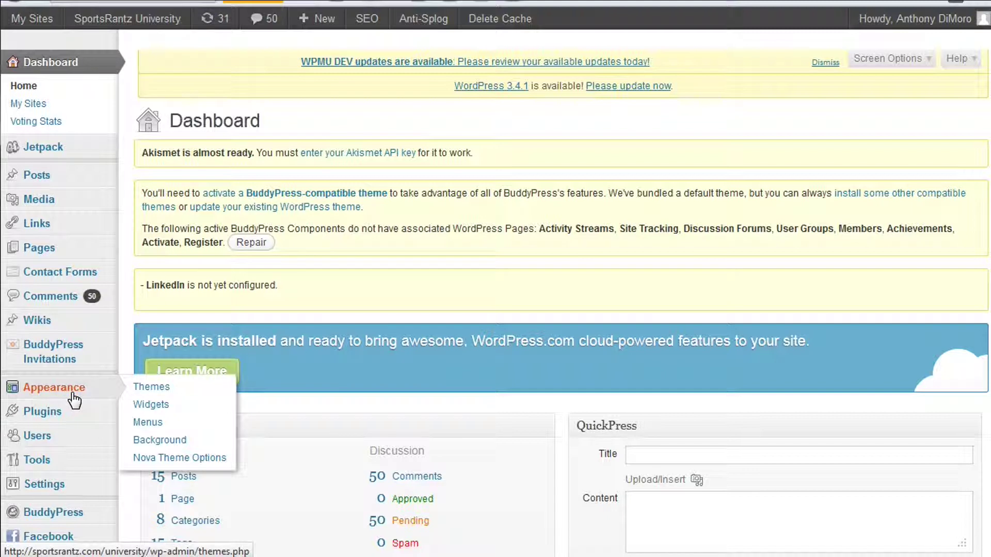
click(137, 391)
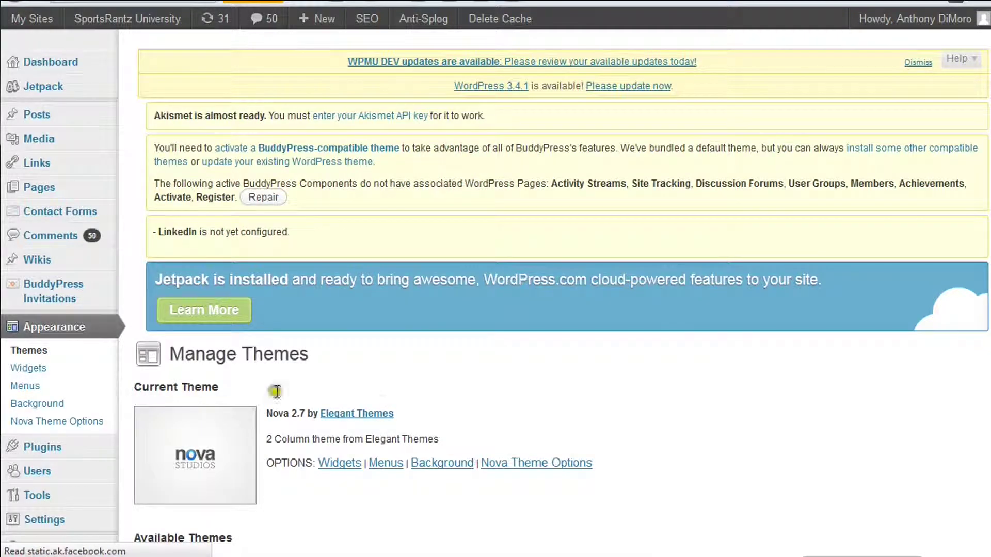
Step: Examine the gallery of available themes, including their previews, descriptions and activation options
scroll(382, 403, down, 6)
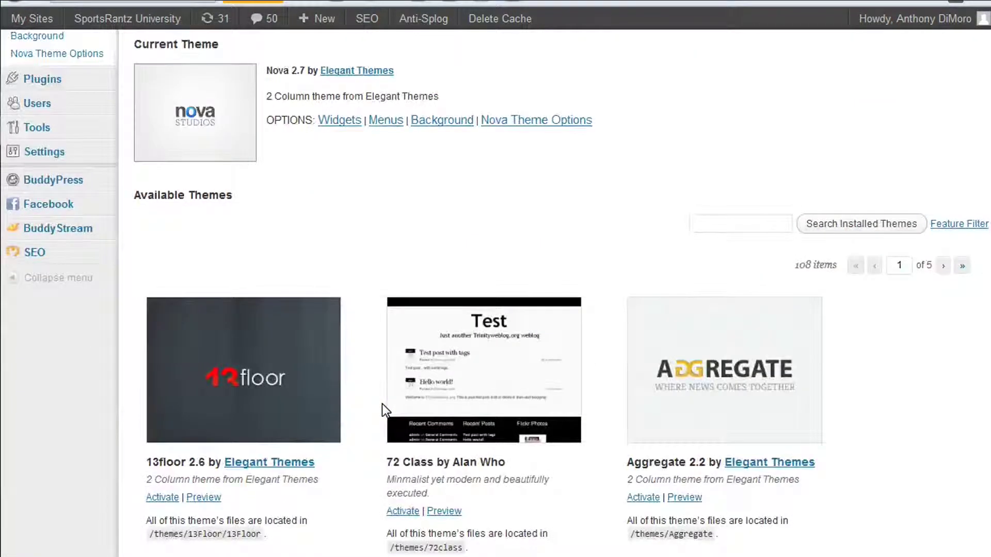
scroll(382, 404, down, 5)
scroll(356, 424, up, 5)
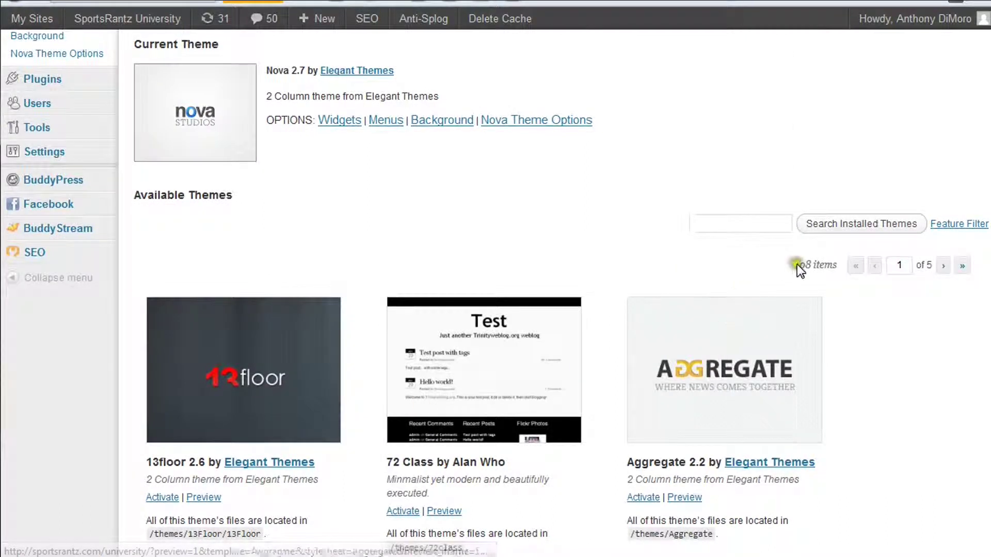
scroll(725, 294, down, 5)
scroll(480, 408, down, 3)
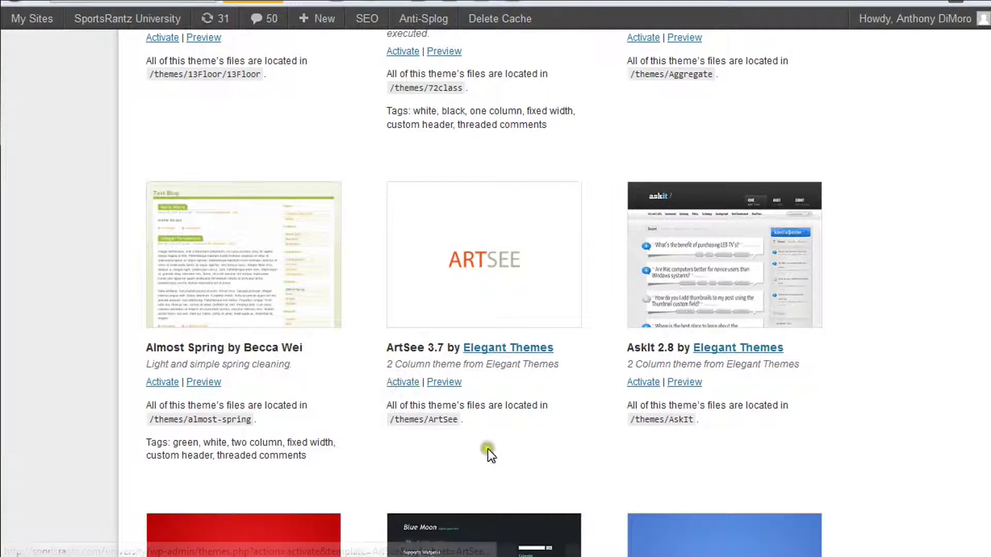
scroll(488, 449, up, 8)
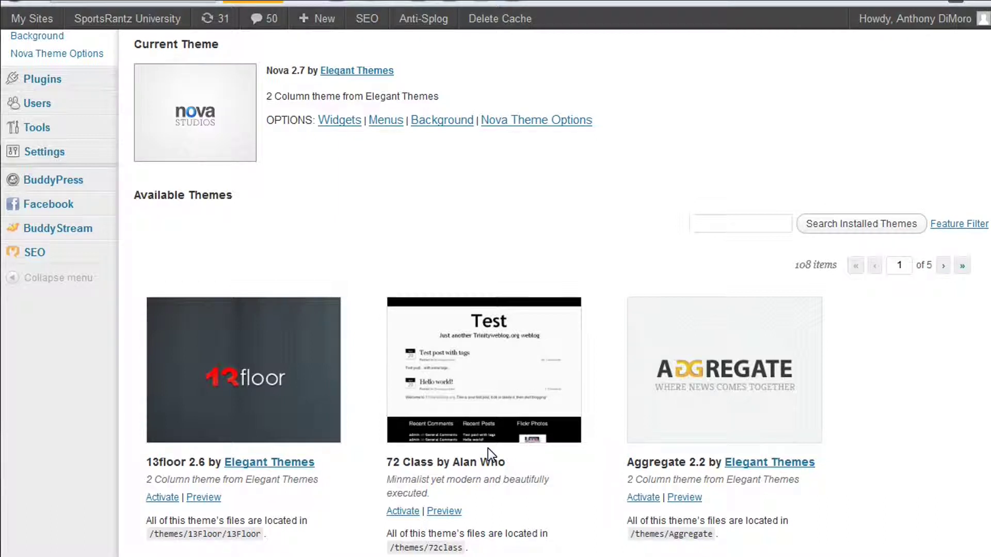
scroll(508, 391, down, 5)
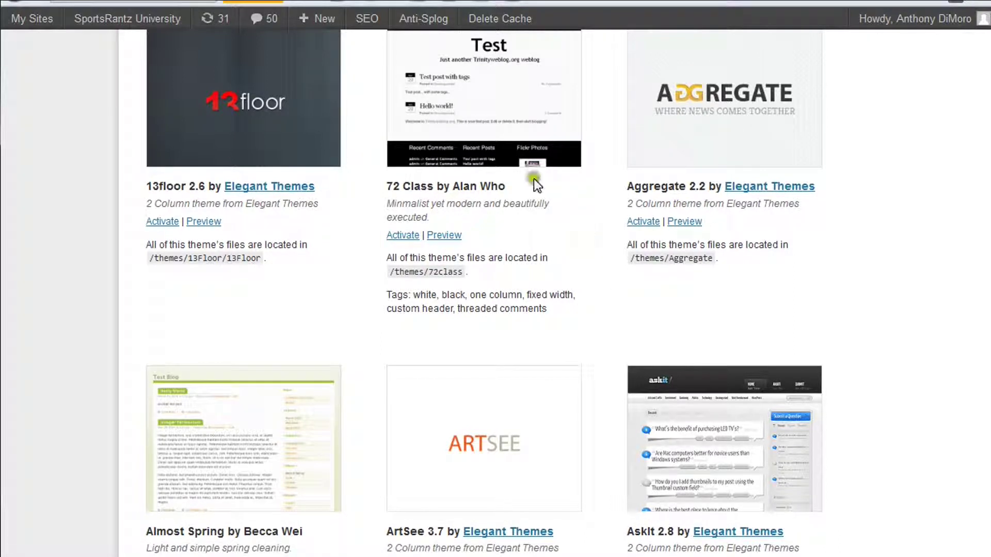
scroll(487, 216, down, 6)
scroll(669, 315, up, 6)
scroll(669, 314, up, 3)
scroll(670, 314, down, 11)
scroll(670, 314, up, 11)
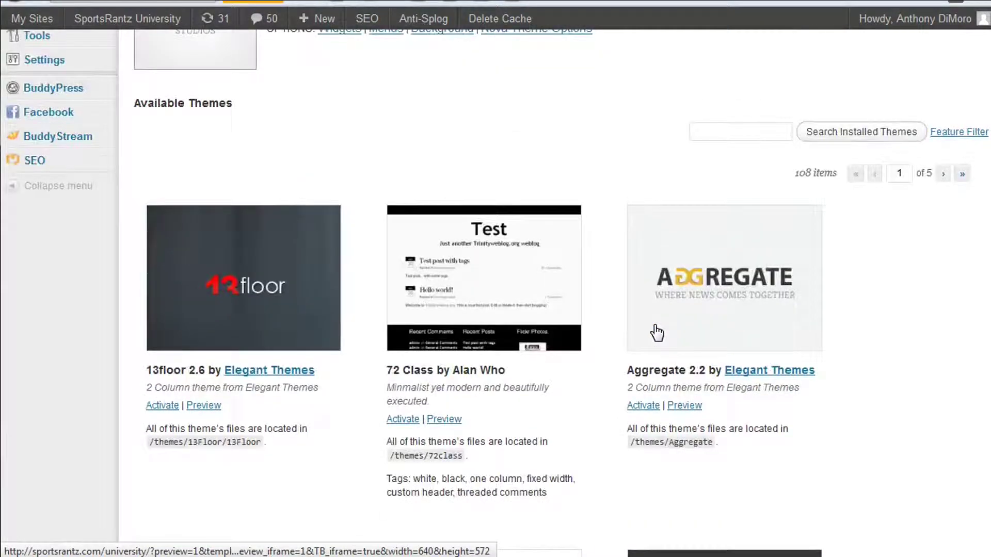
scroll(657, 333, up, 5)
scroll(299, 244, up, 3)
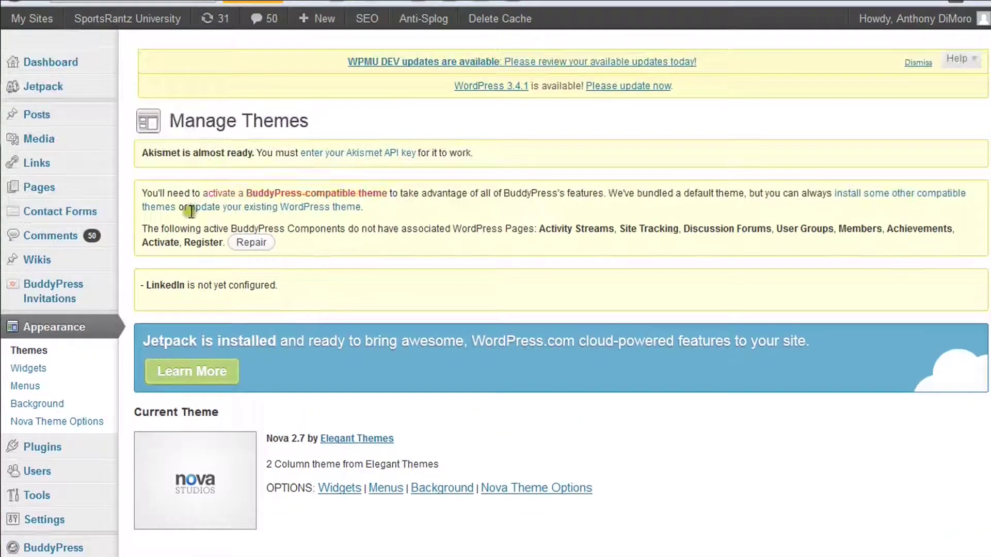
Step: Open the list of all posts and review their titles, authors, categories and tags
mouse_move(50, 122)
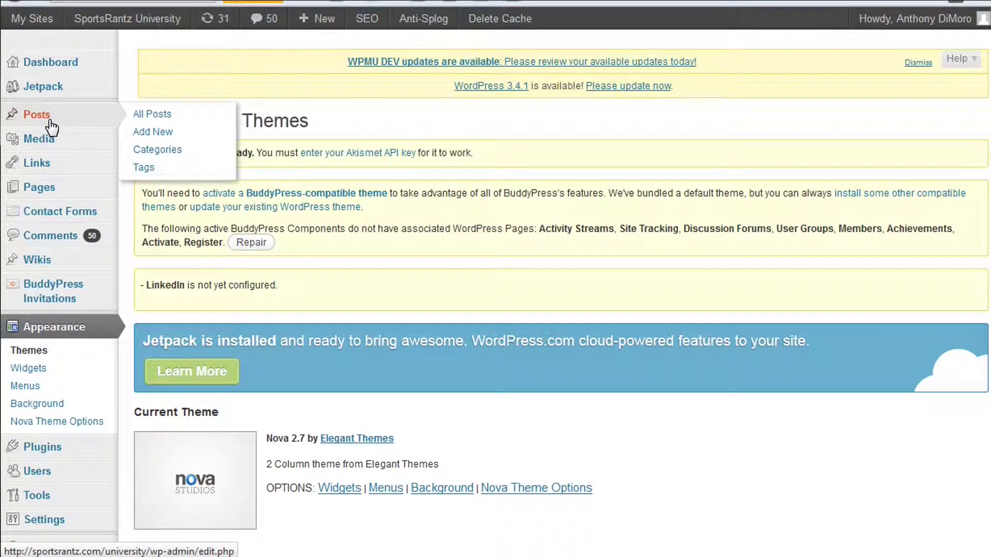
click(137, 119)
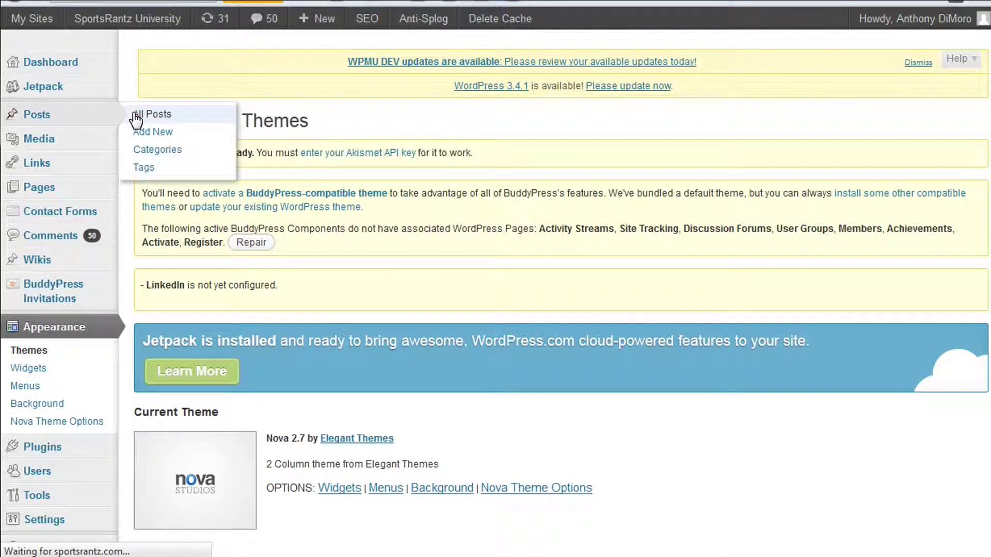
scroll(392, 310, down, 10)
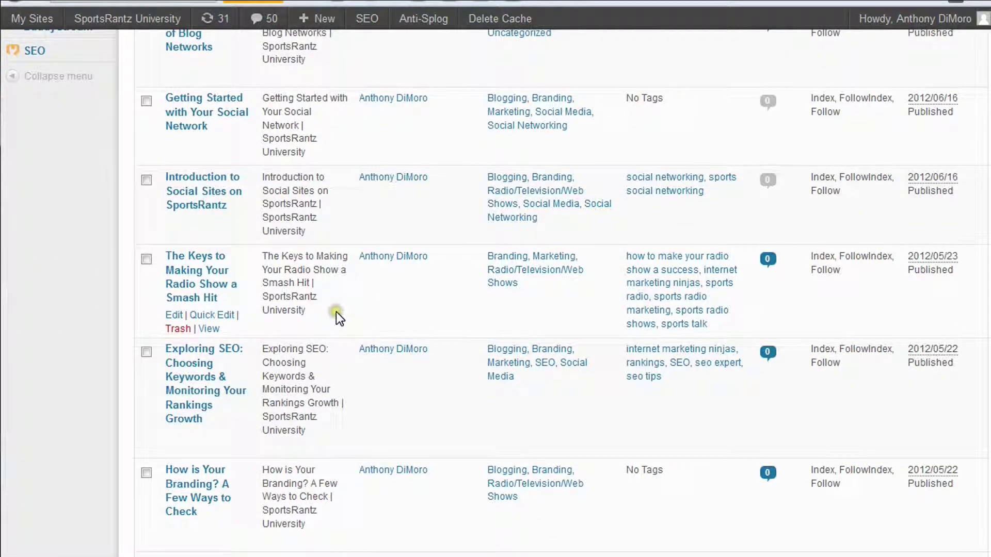
scroll(376, 371, up, 10)
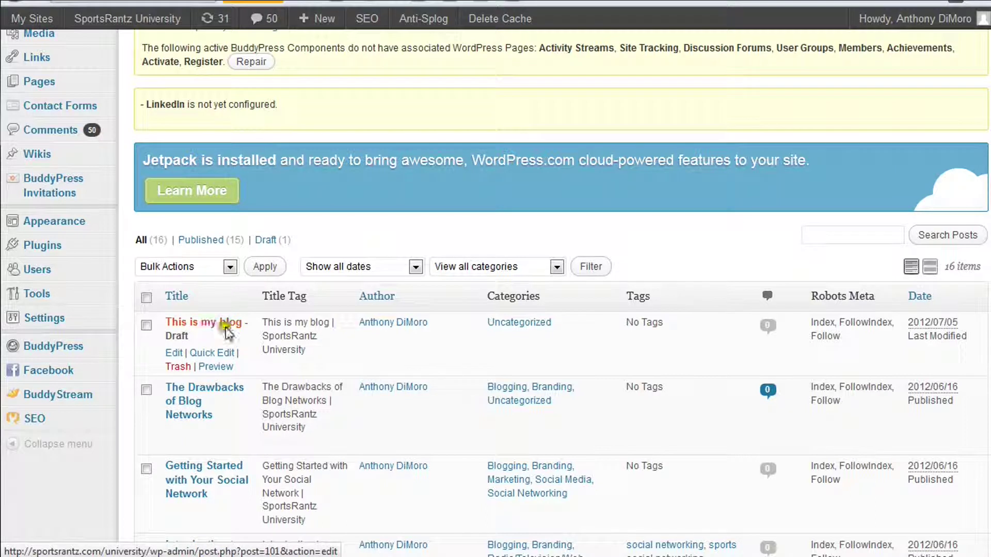
scroll(314, 356, up, 2)
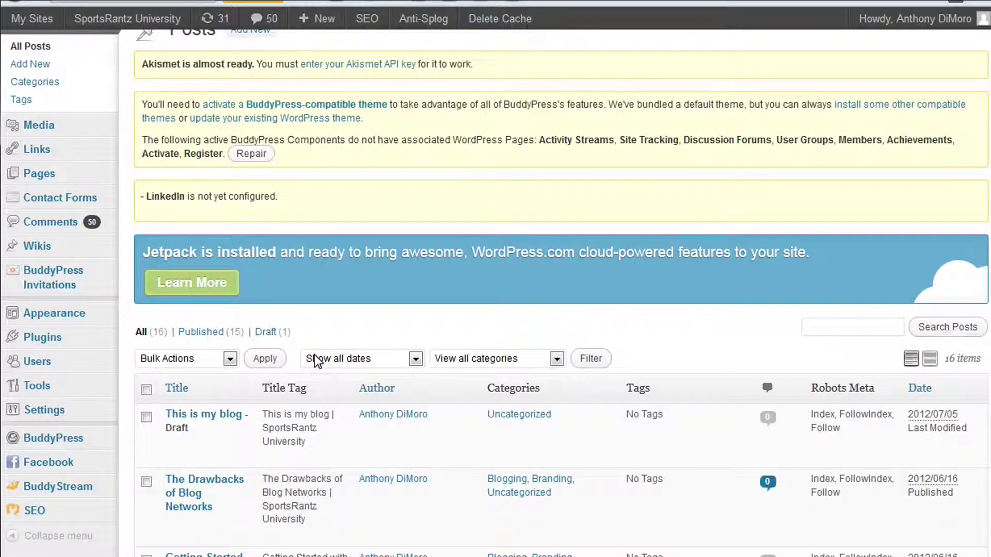
scroll(315, 356, up, 2)
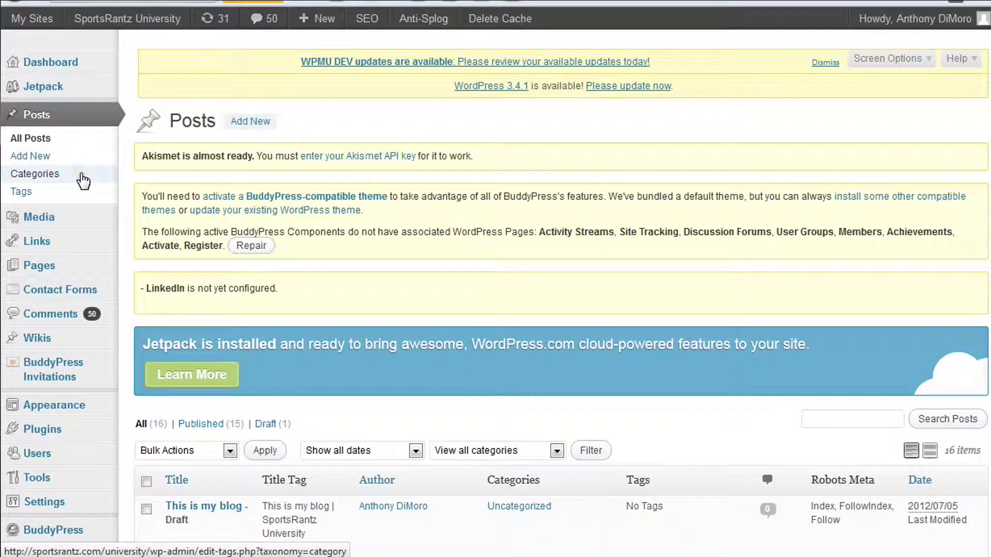
scroll(85, 178, down, 5)
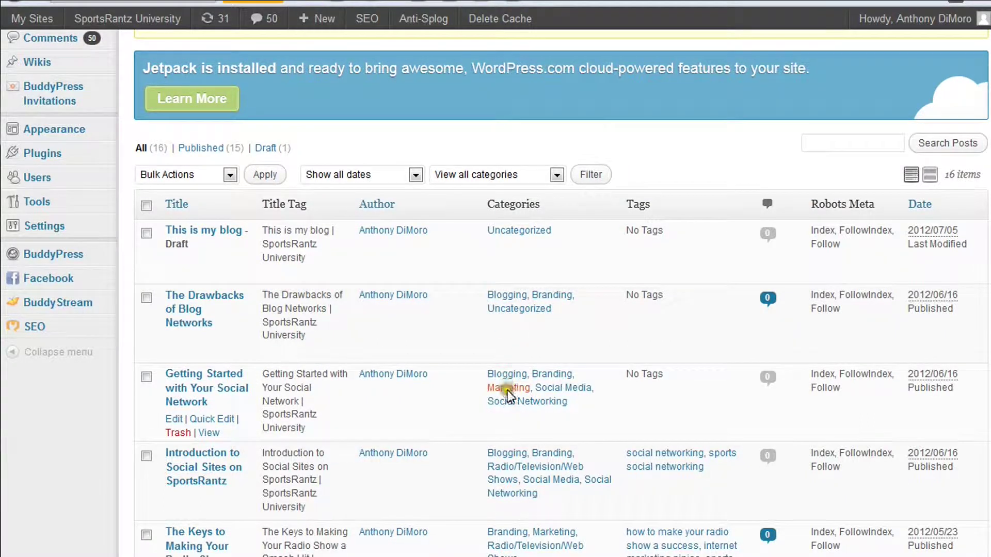
scroll(509, 395, up, 5)
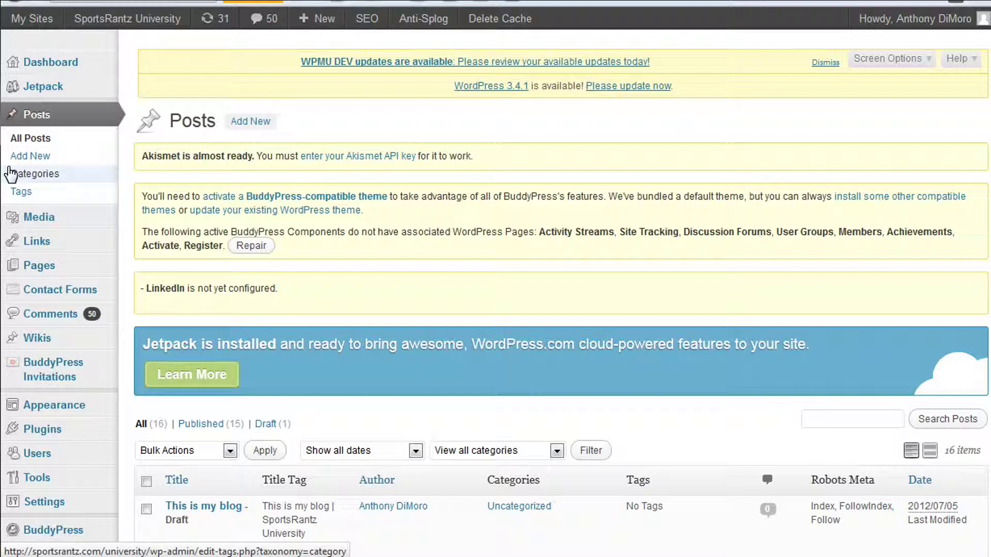
Step: Start a new blog post and assign it to the SEO and Social Networking categories
click(59, 157)
click(60, 159)
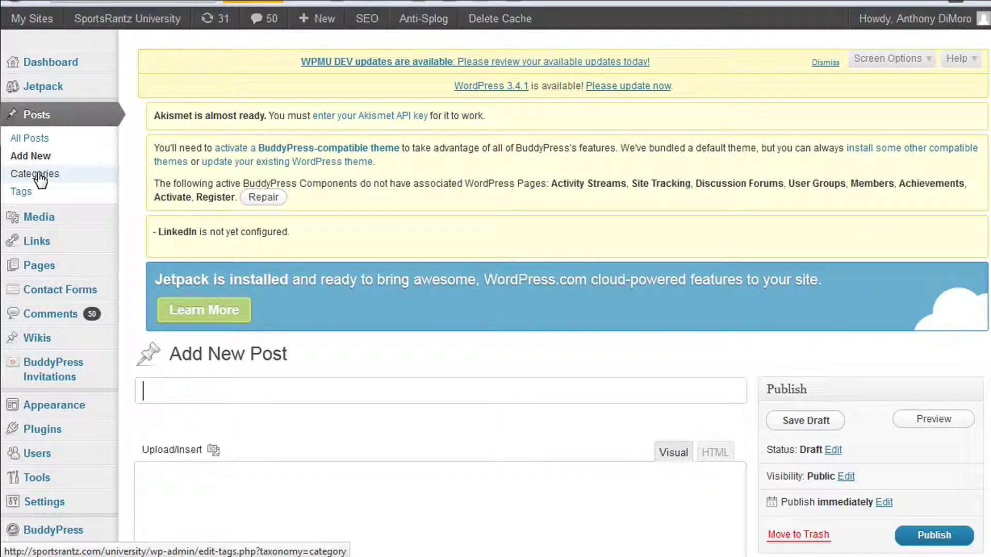
scroll(563, 364, down, 1)
scroll(554, 361, down, 6)
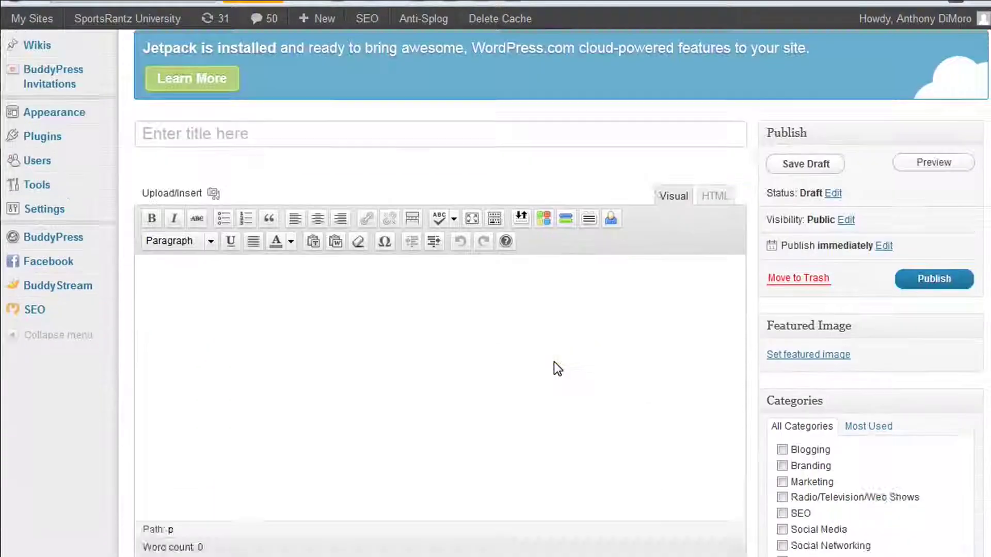
scroll(554, 361, up, 2)
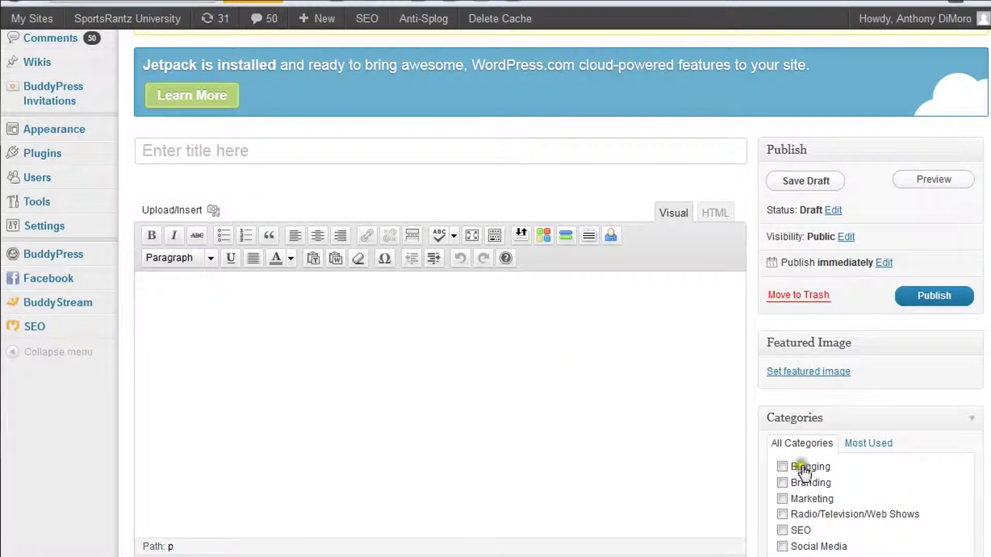
scroll(822, 440, down, 2)
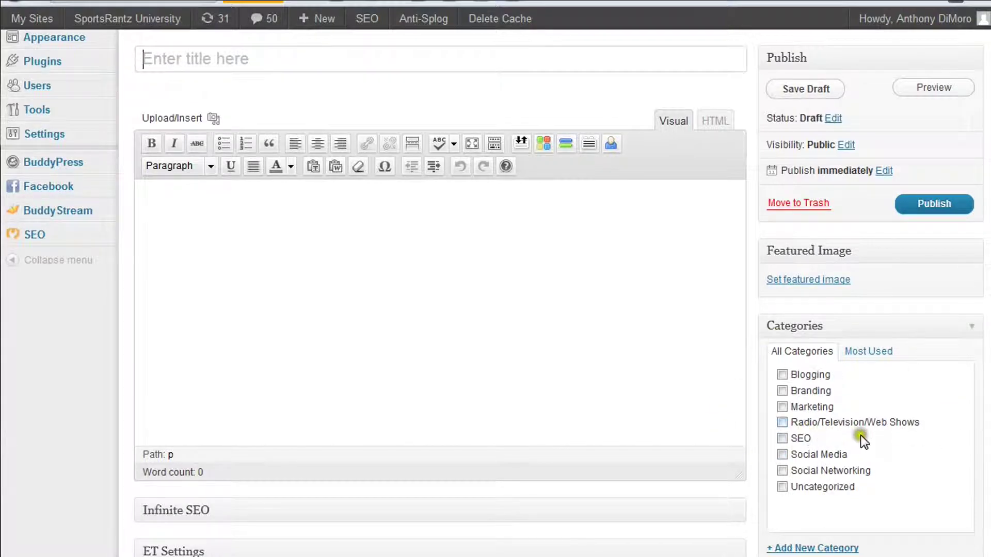
click(784, 439)
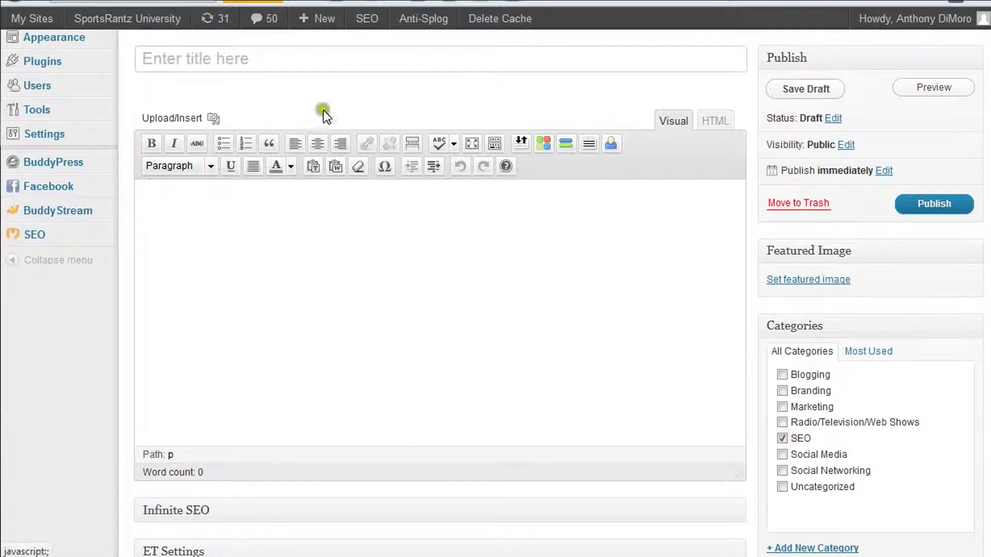
click(781, 472)
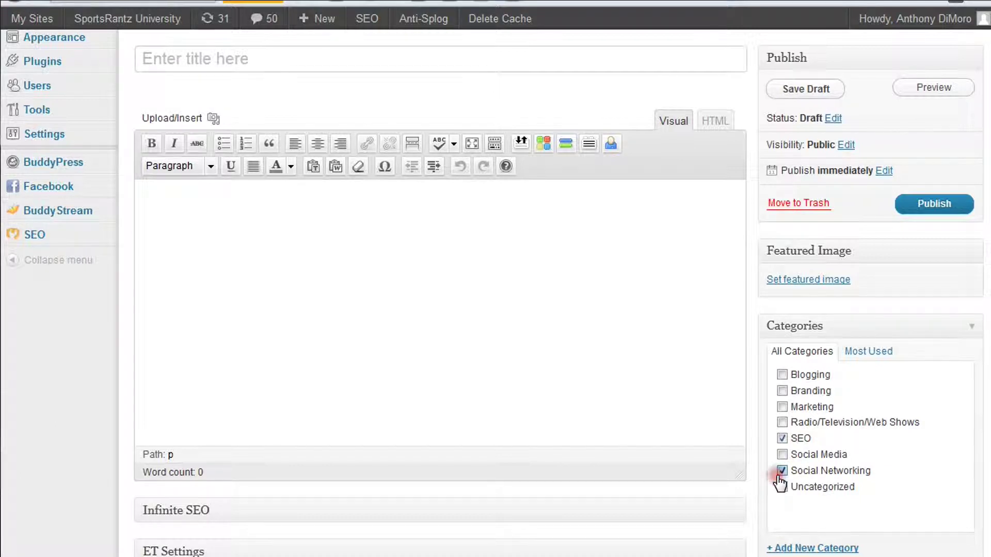
Step: Title the post "this is my blog" and write "hello and welcome to my first blog post" as its body
click(250, 54)
text(this is my blog)
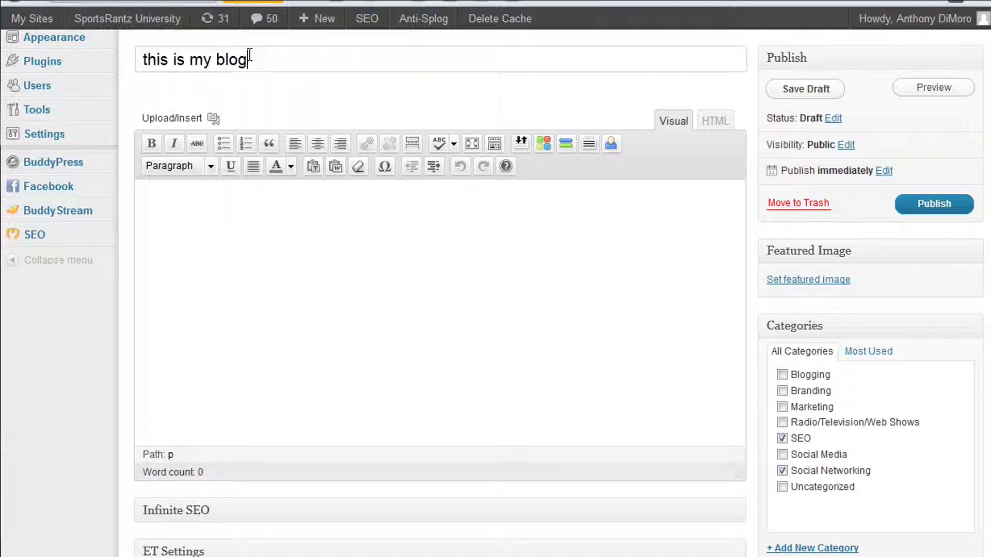
click(404, 199)
text(he)
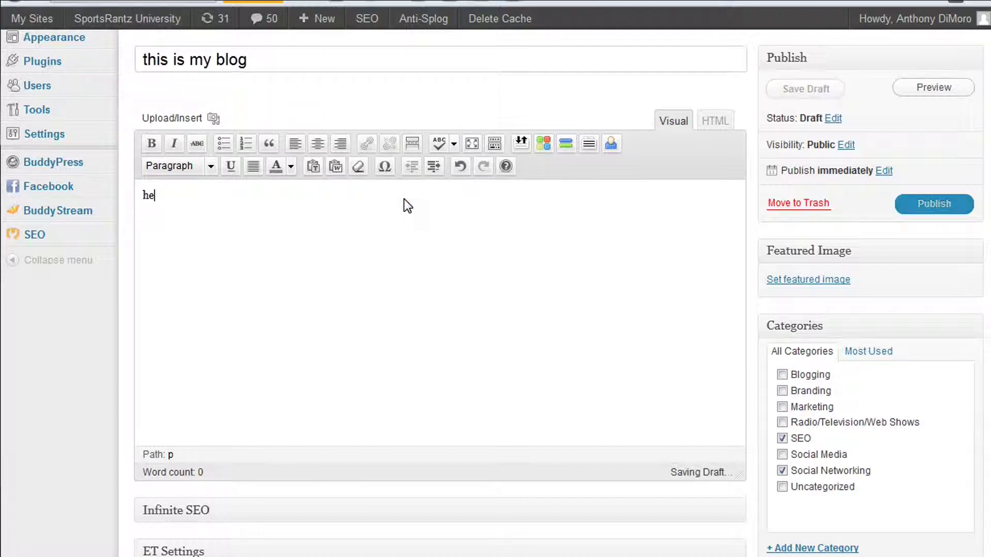
text(llo and welcome to my )
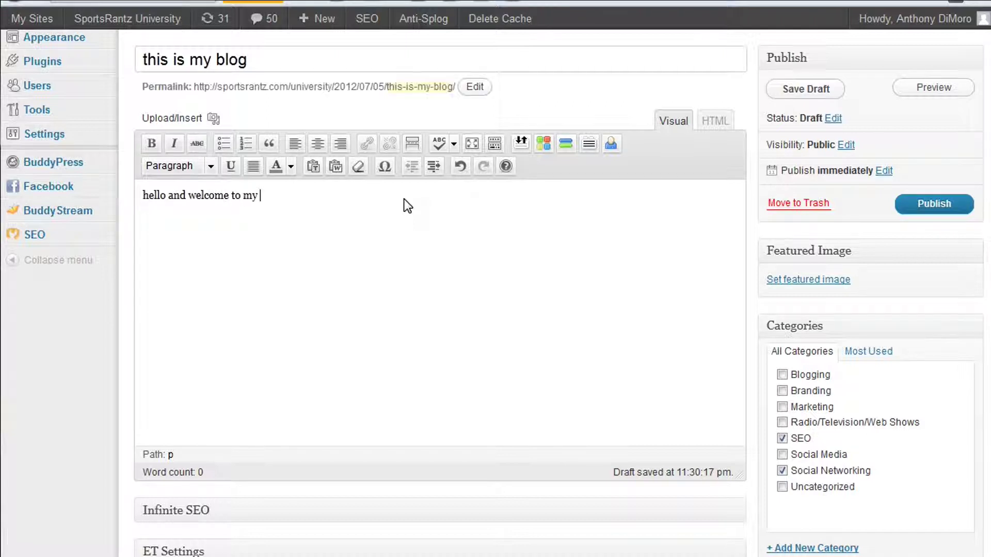
text(first blog post)
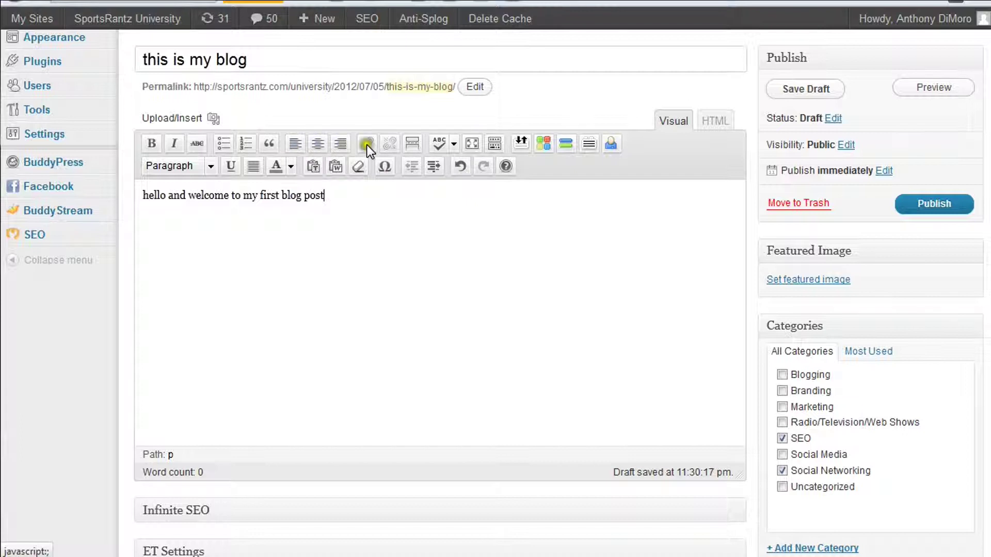
Step: Link the words "first blog post" in the body to a web address, and remove that link again
drag(337, 189, 263, 202)
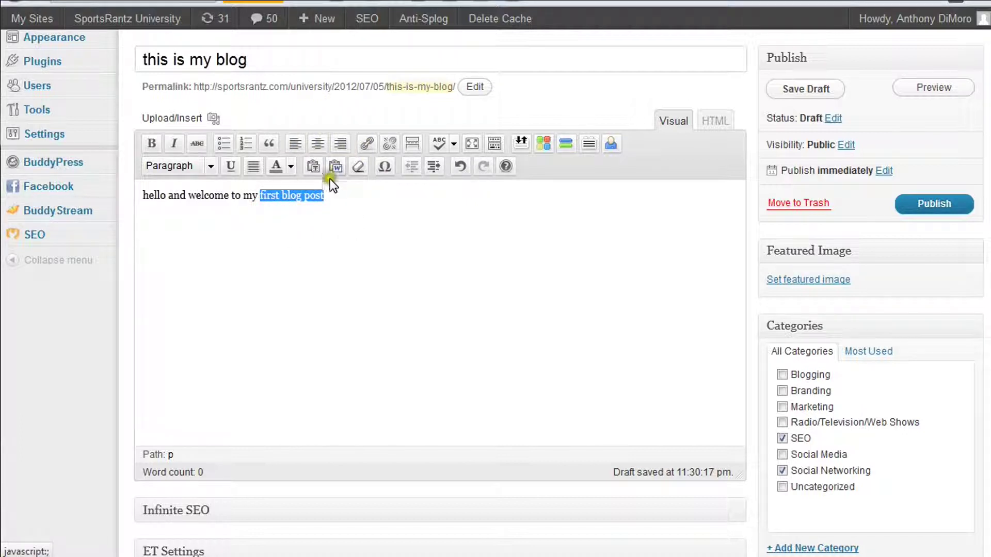
click(367, 143)
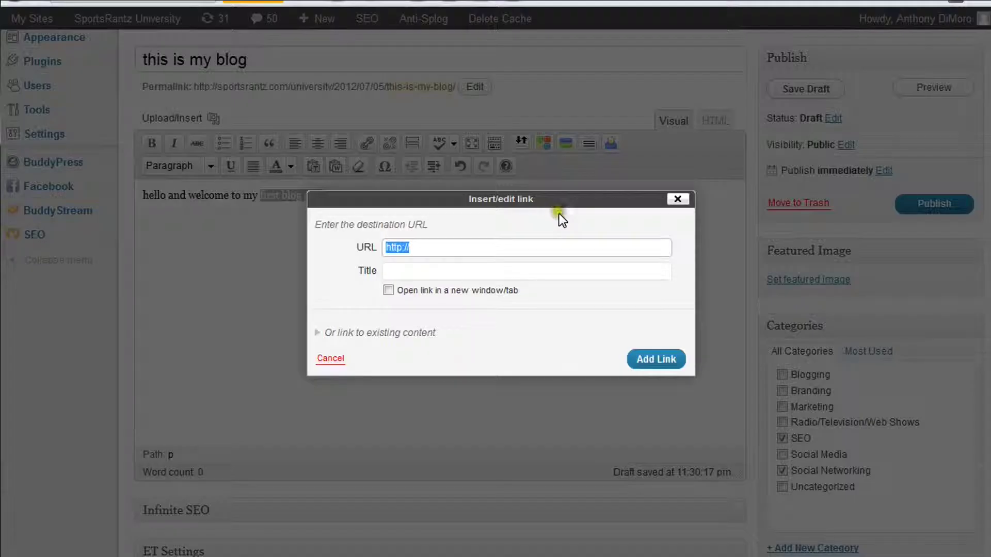
text(http://esp)
click(490, 266)
click(652, 358)
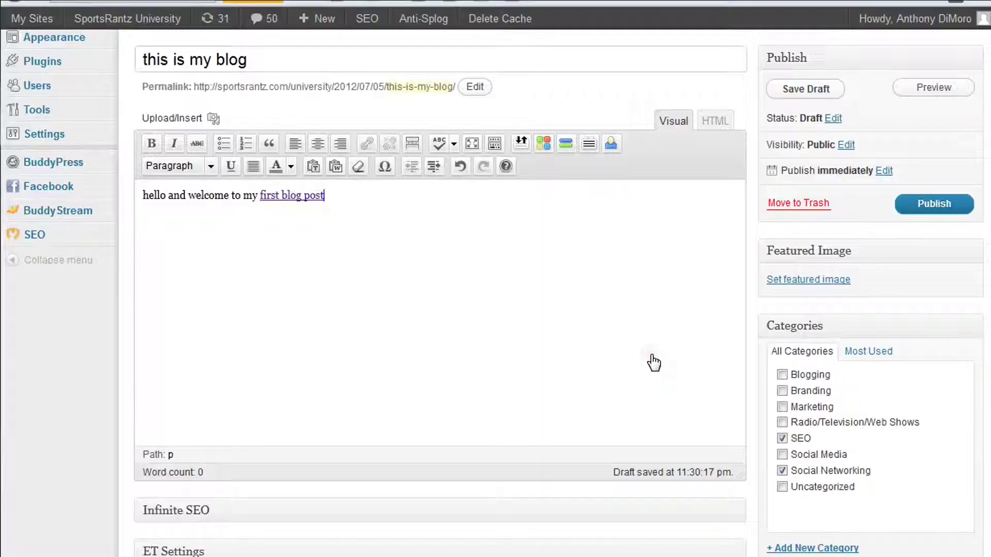
drag(324, 195, 260, 195)
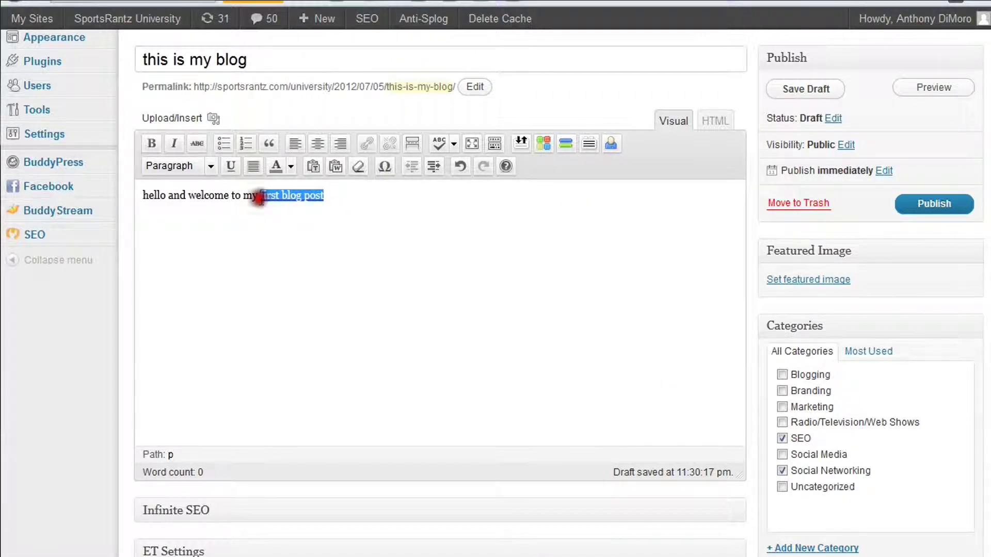
click(393, 145)
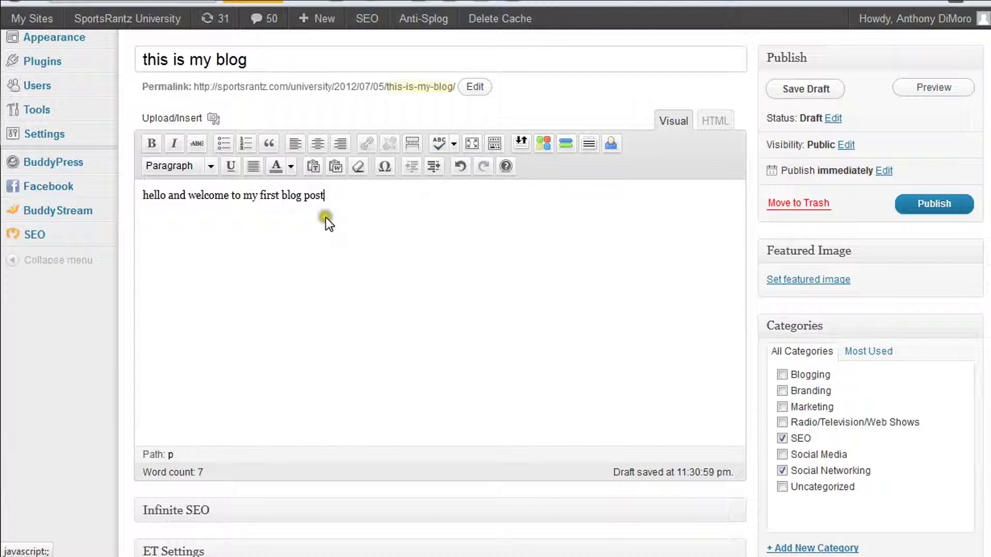
Step: Delete the stray characters "esf" after the word "post" in the body text
click(357, 215)
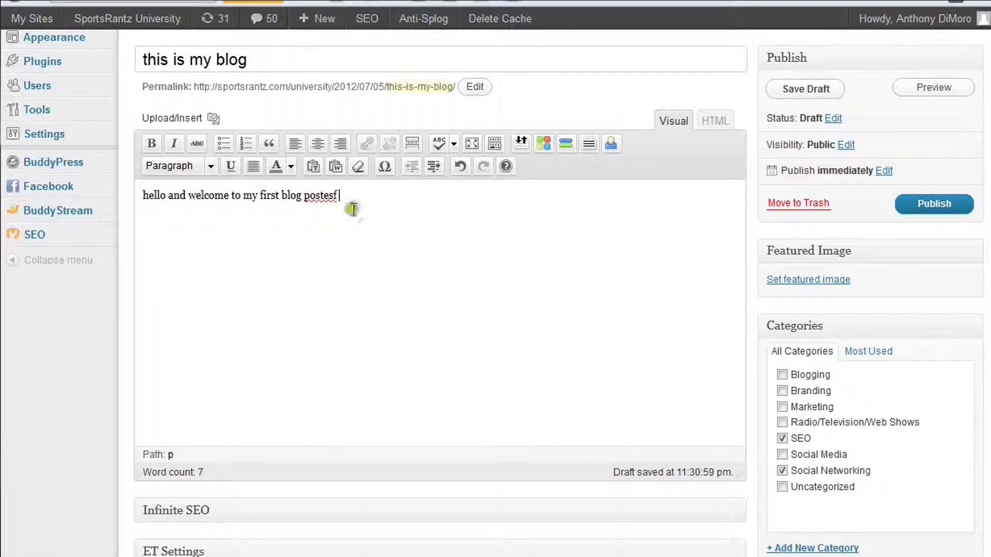
click(298, 200)
click(342, 196)
key(BackSpace)
key(BackSpace)
key(BackSpace)
key(BackSpace)
Step: Look over the text color palette and the paragraph format choices available for the post body
click(292, 166)
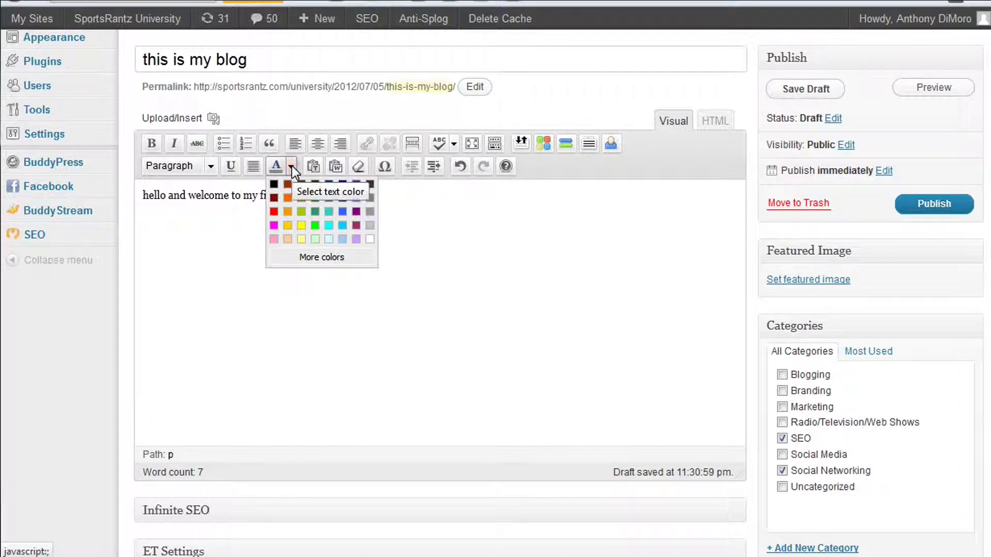
click(503, 215)
click(211, 166)
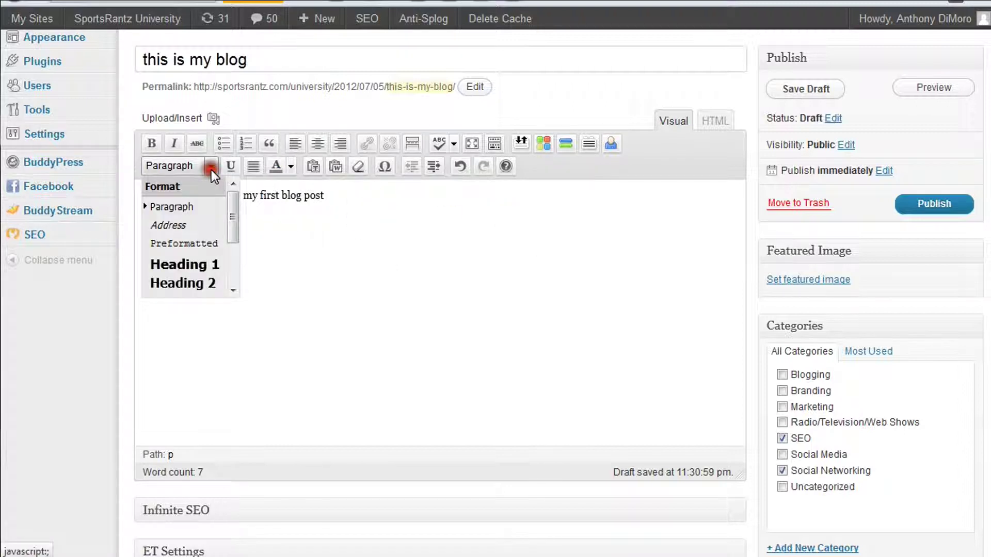
click(351, 218)
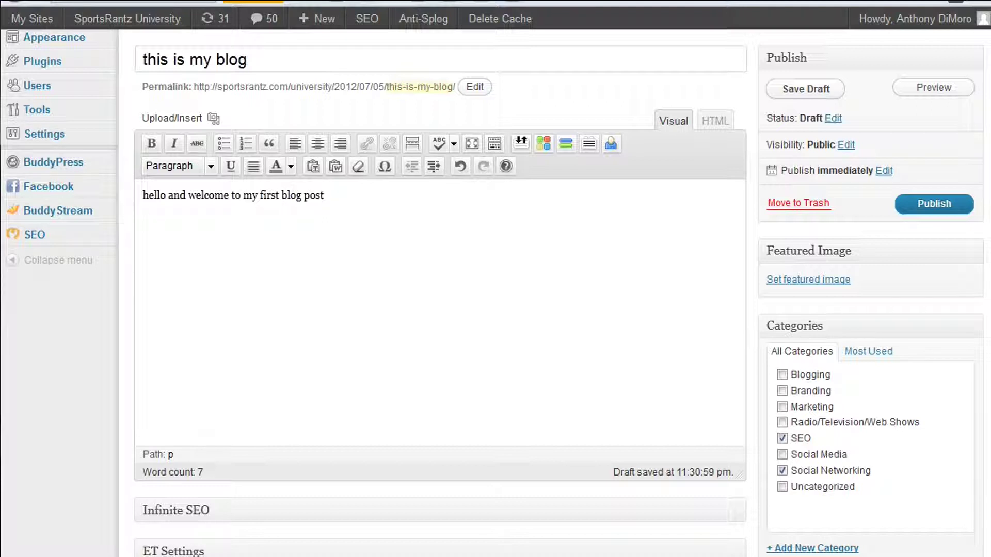
Step: Switch to Google Images, search for "lebron james" and look through the resulting pictures
key(ctrl+Tab)
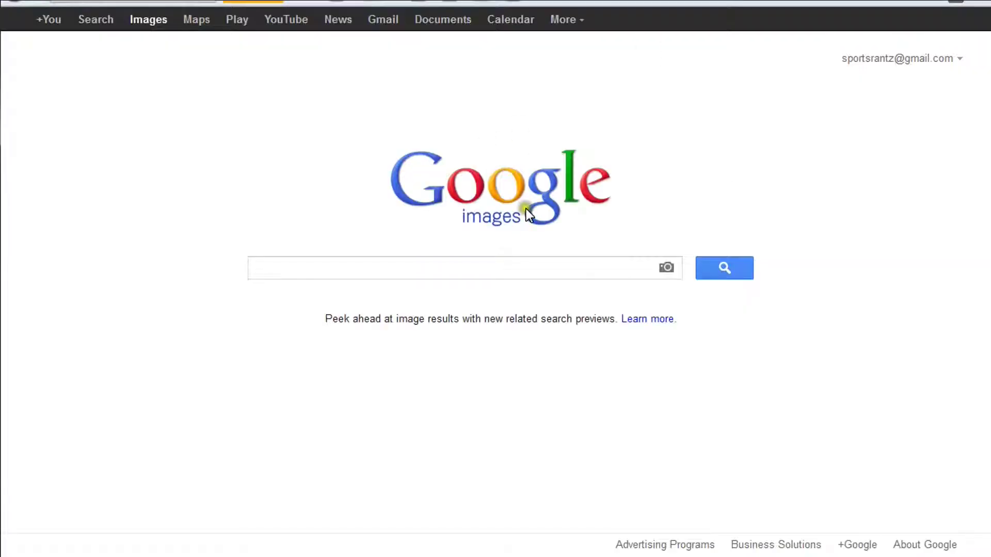
click(491, 263)
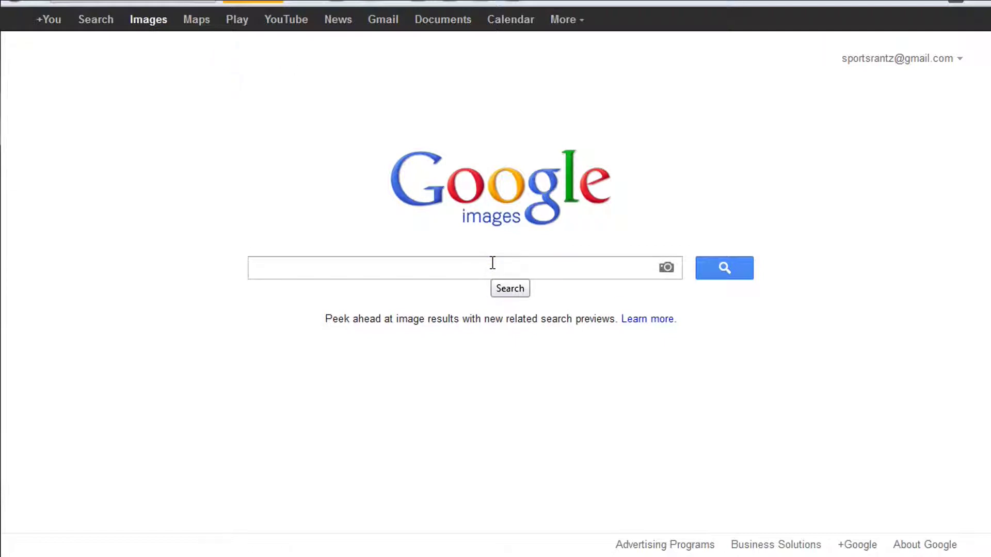
text(lebron james)
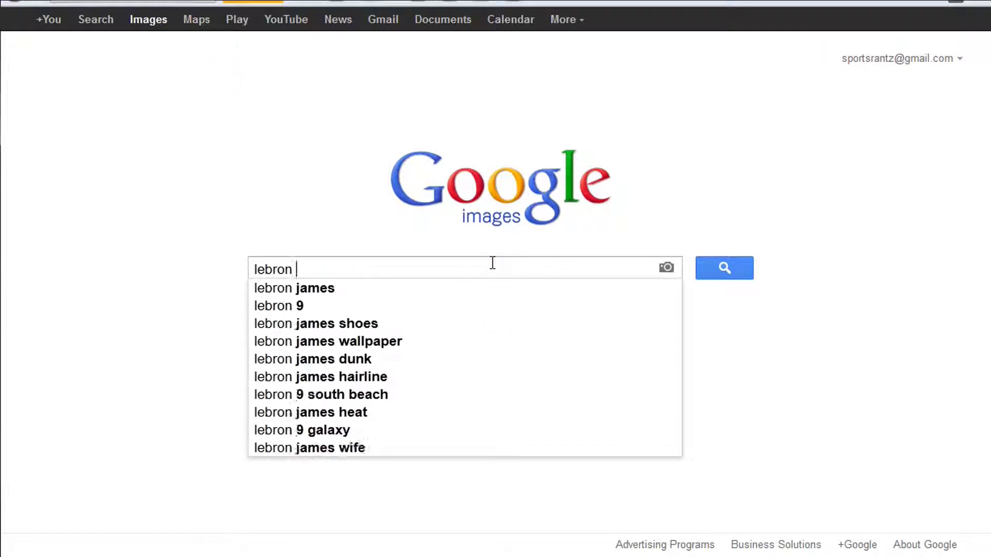
key(Return)
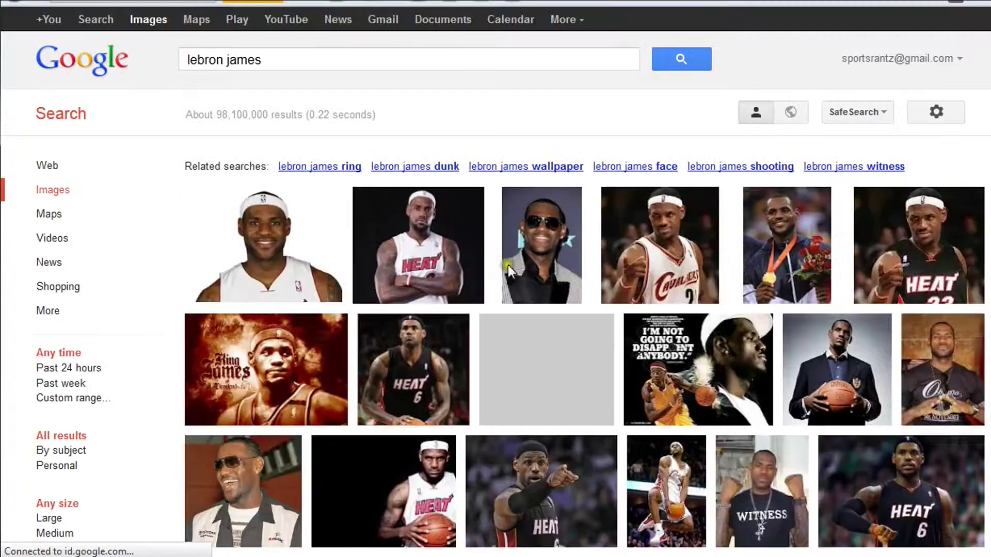
scroll(780, 256, down, 5)
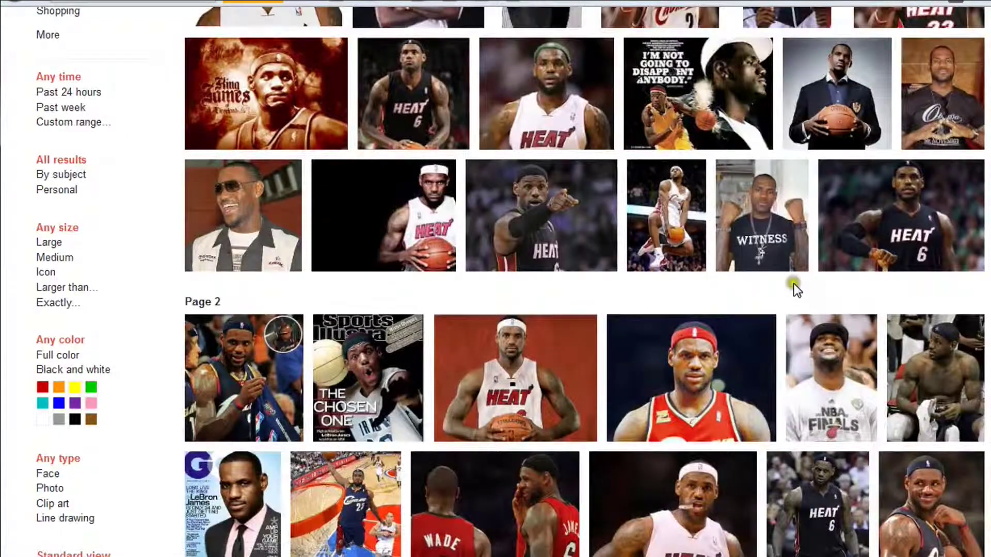
scroll(924, 315, up, 4)
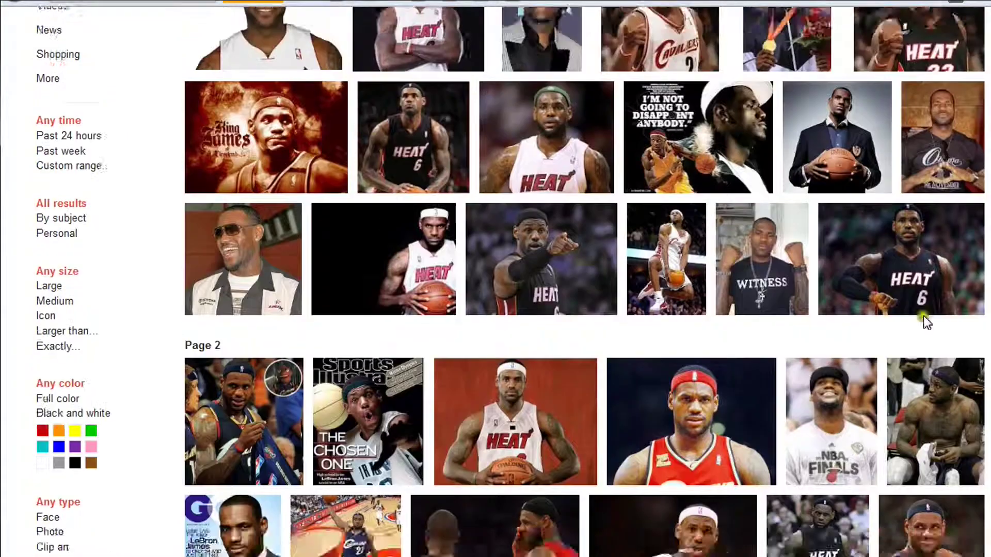
Step: Open the first LeBron James photo from espn.go.com on its own, copy its address and return to the post editor
mouse_move(287, 173)
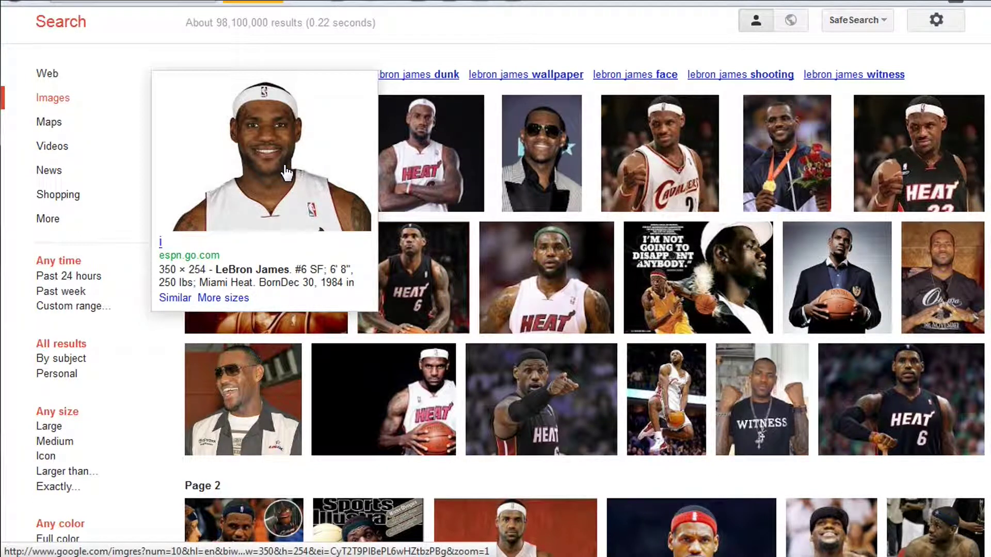
right_click(286, 168)
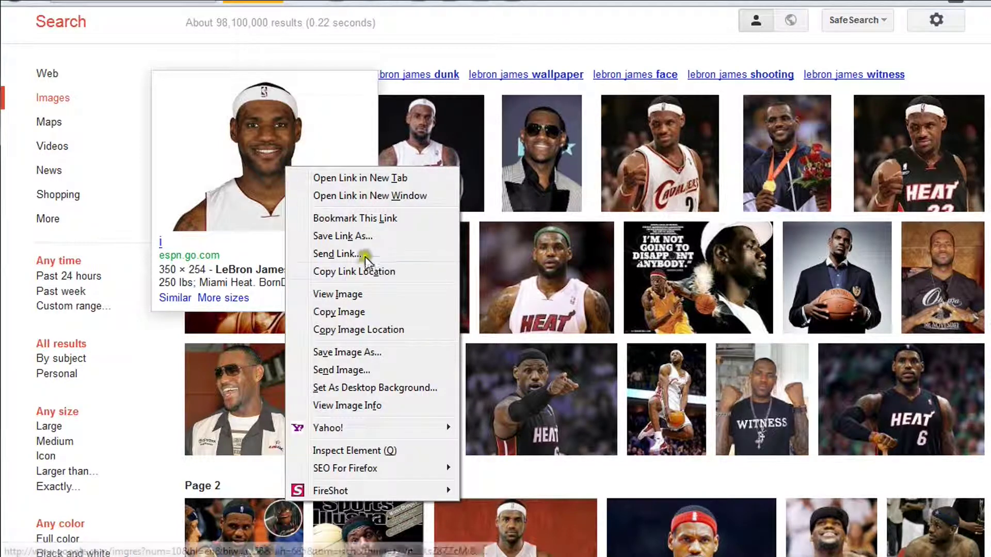
click(366, 294)
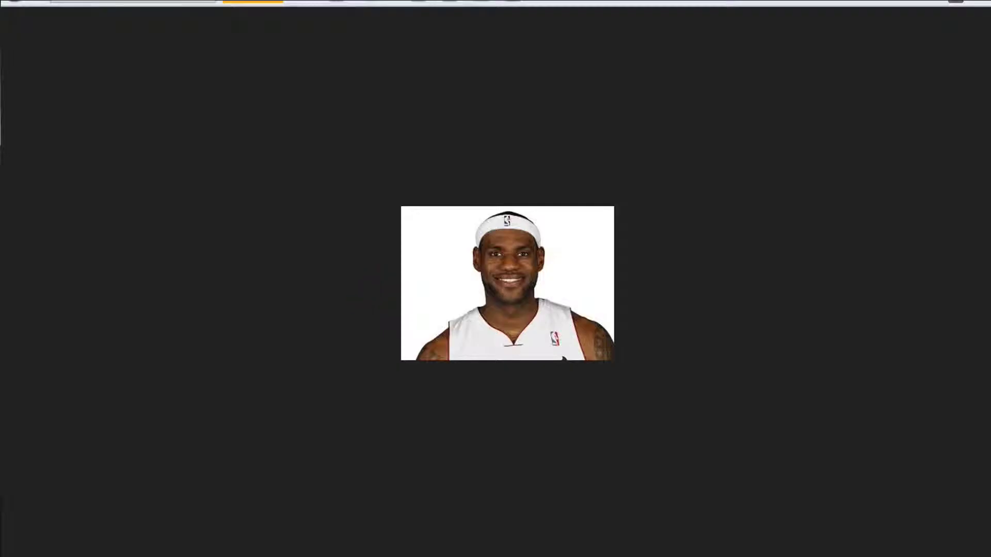
right_click(391, 1)
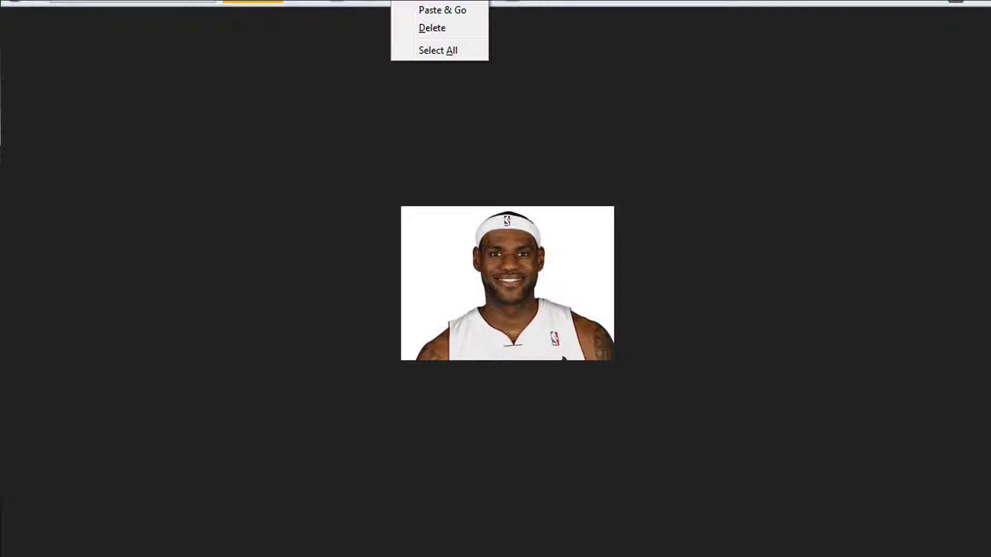
click(443, 10)
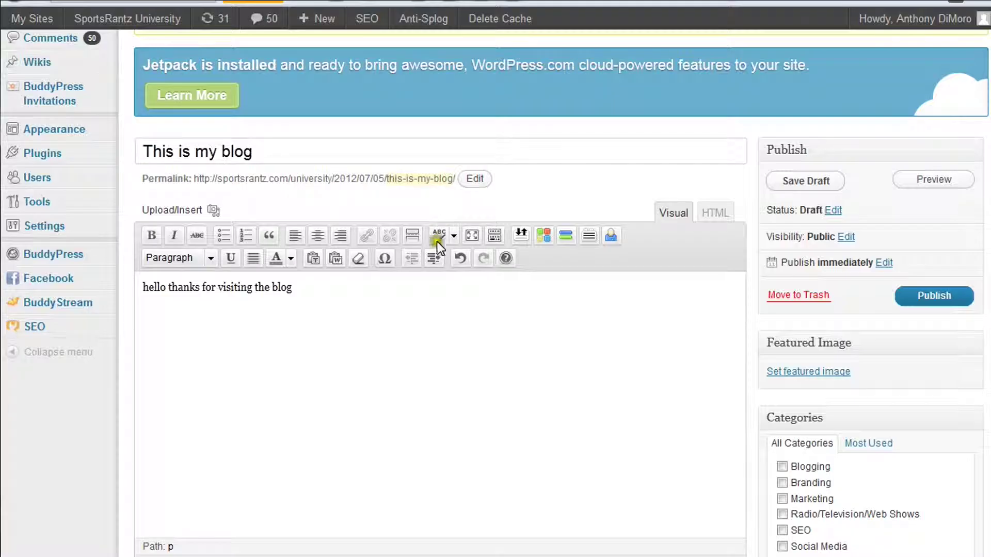
Step: Place the cursor before "hello" in the body, start inserting an image from a URL and paste the copied image address
click(346, 288)
click(145, 287)
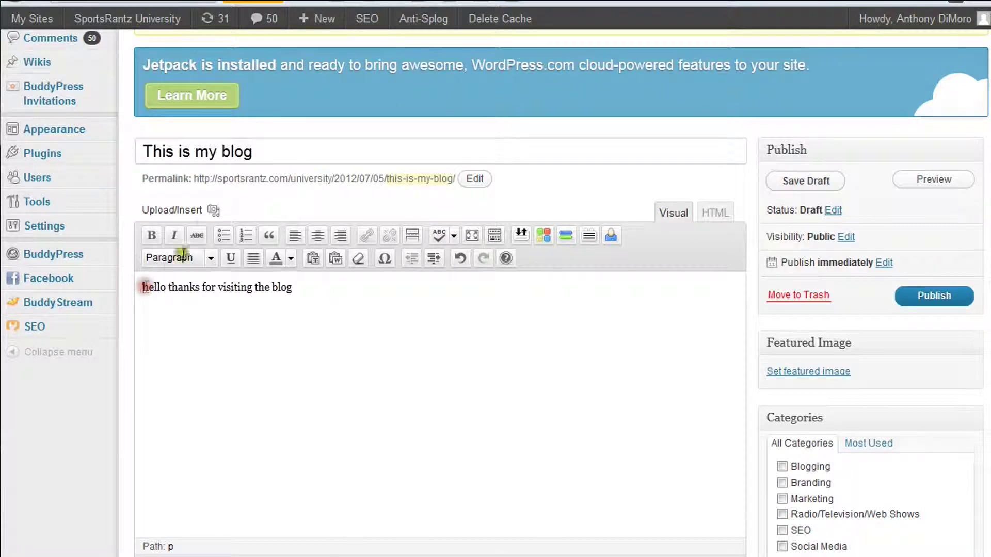
click(213, 213)
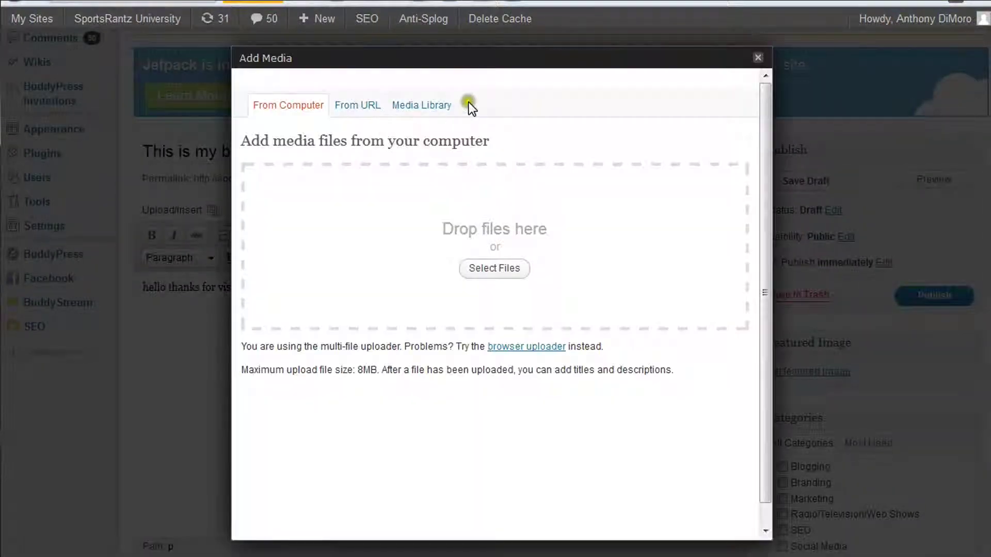
click(372, 104)
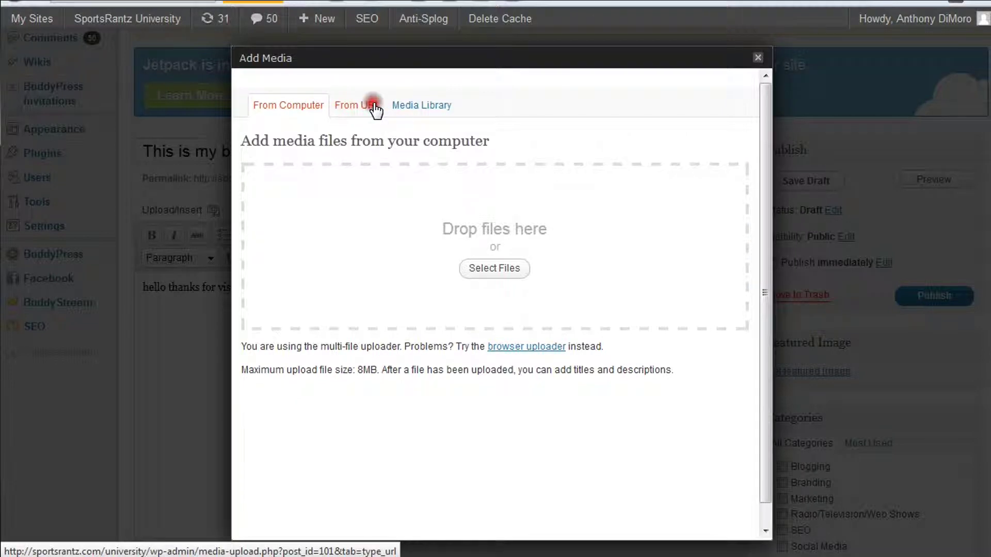
click(403, 106)
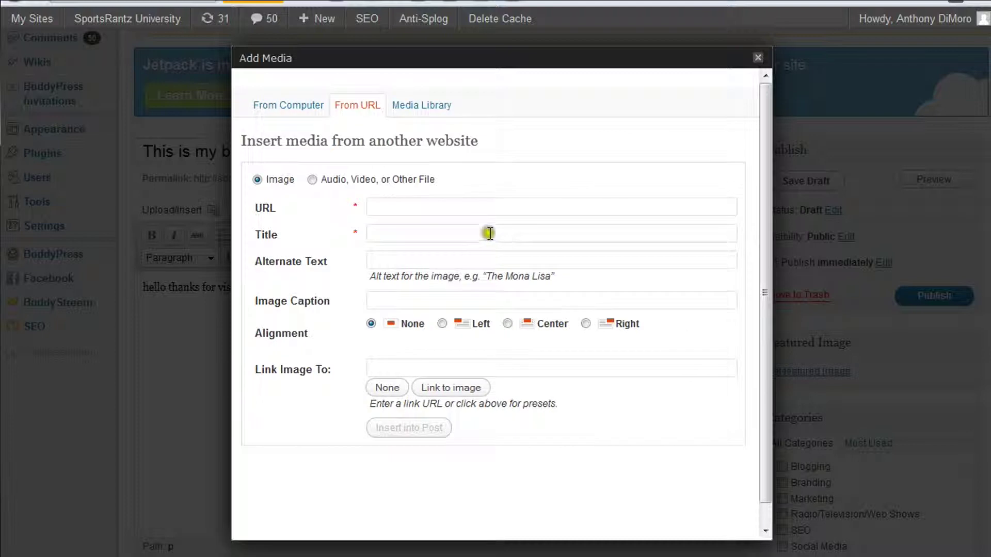
click(473, 207)
key(ctrl+v)
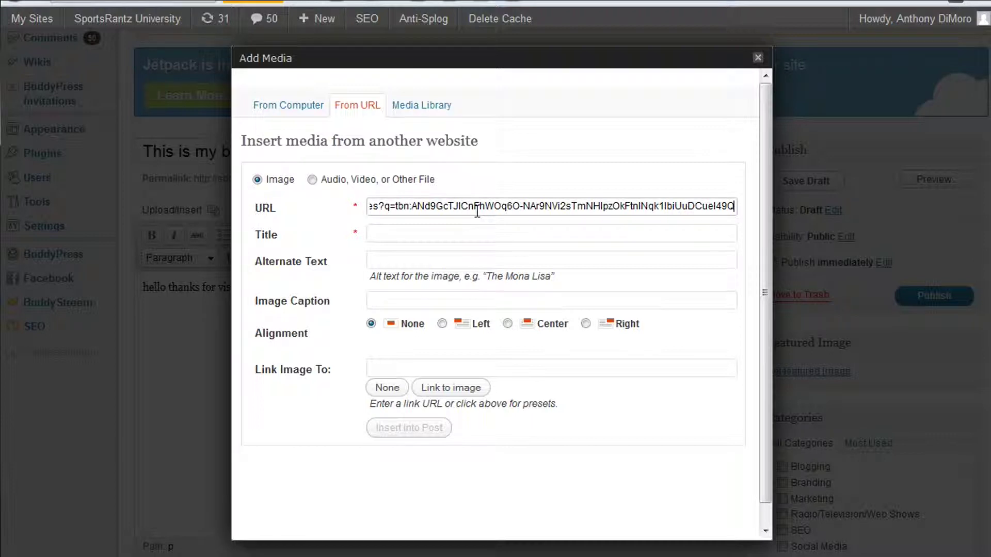
Step: Enter the photographer's name followed by "Getty Images" in parentheses as the image caption, leaving the title empty
click(498, 238)
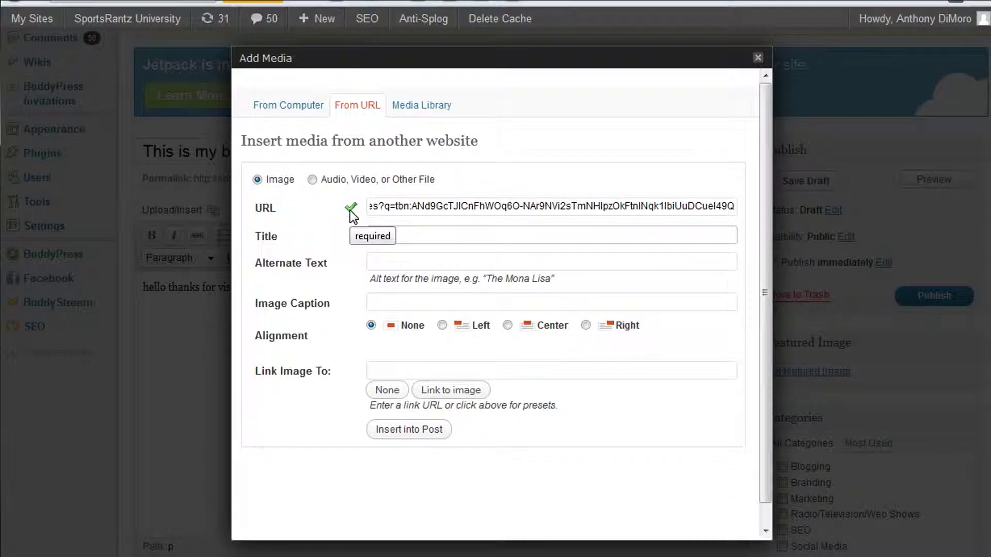
click(436, 308)
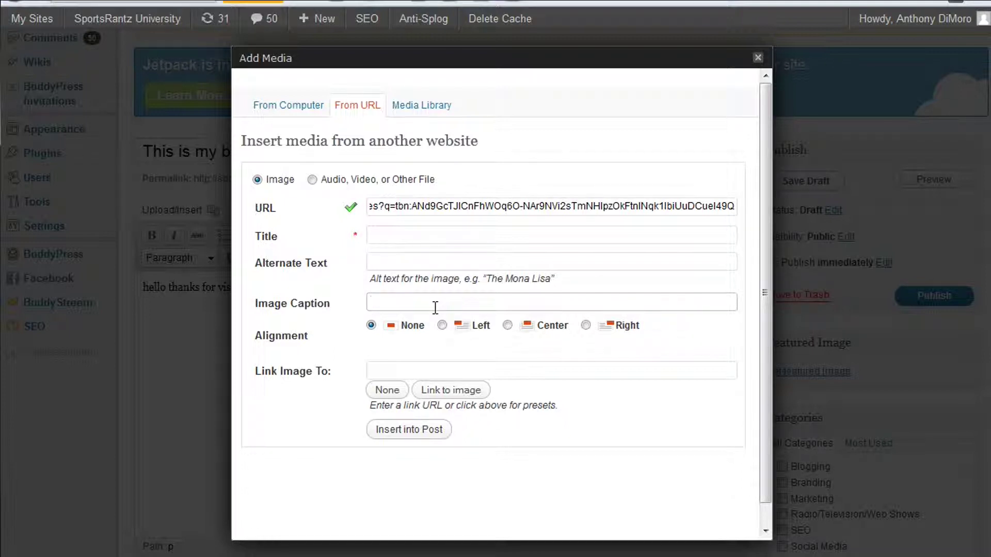
text(John Doe Getty Images)
click(370, 301)
text(()
click(480, 305)
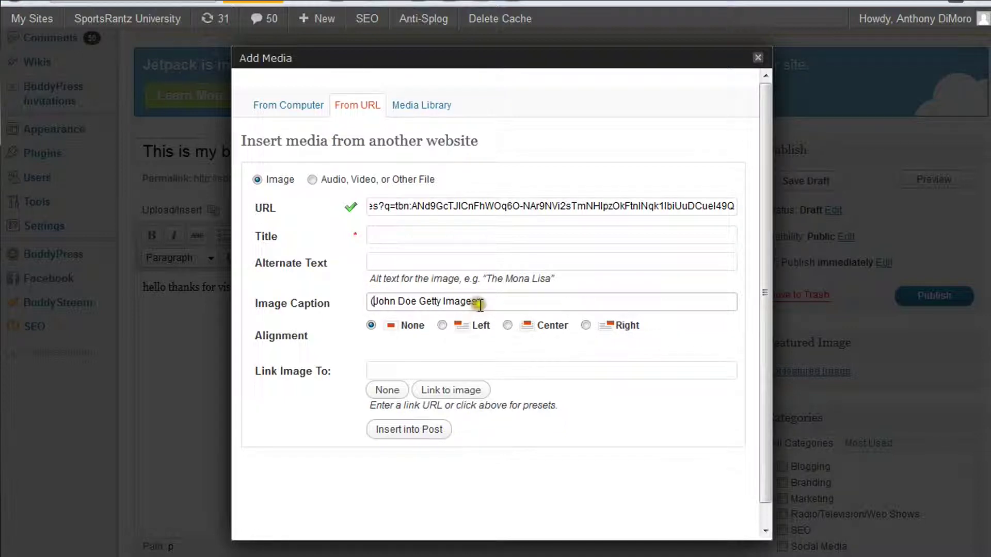
text())
Step: Add "Lerbon James, is he a king now?" before the photo credit in the image caption
click(375, 299)
text(Lerbon James)
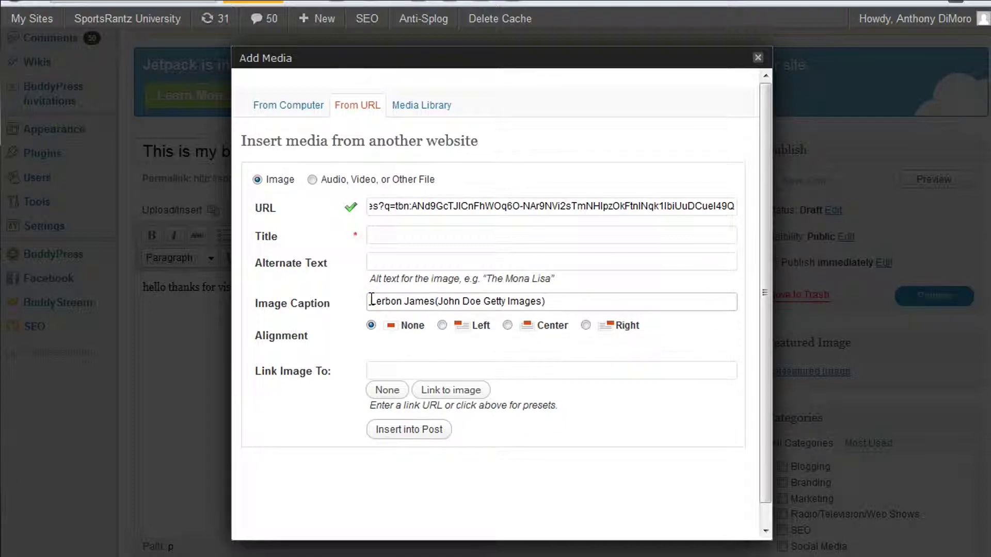
text(, is)
text(he a king now)
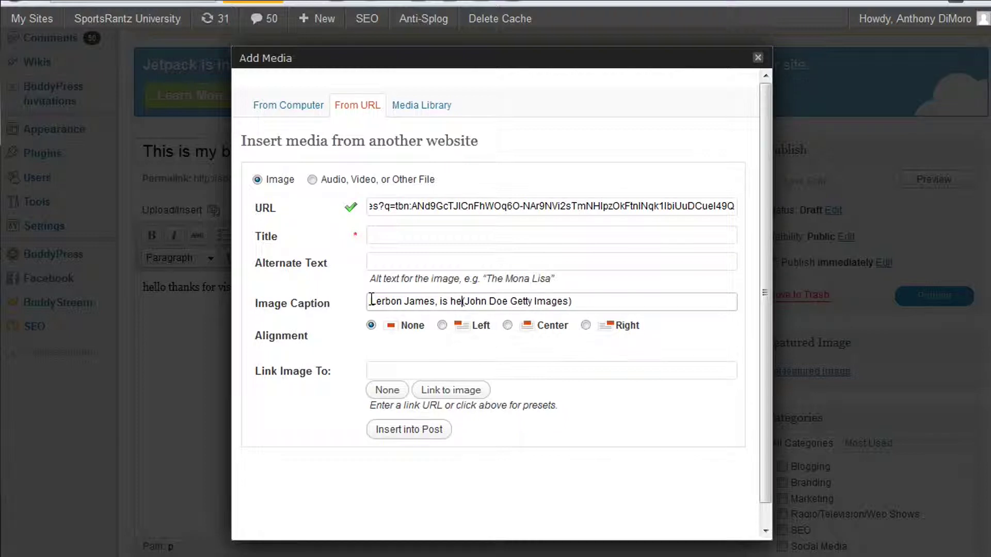
text(?)
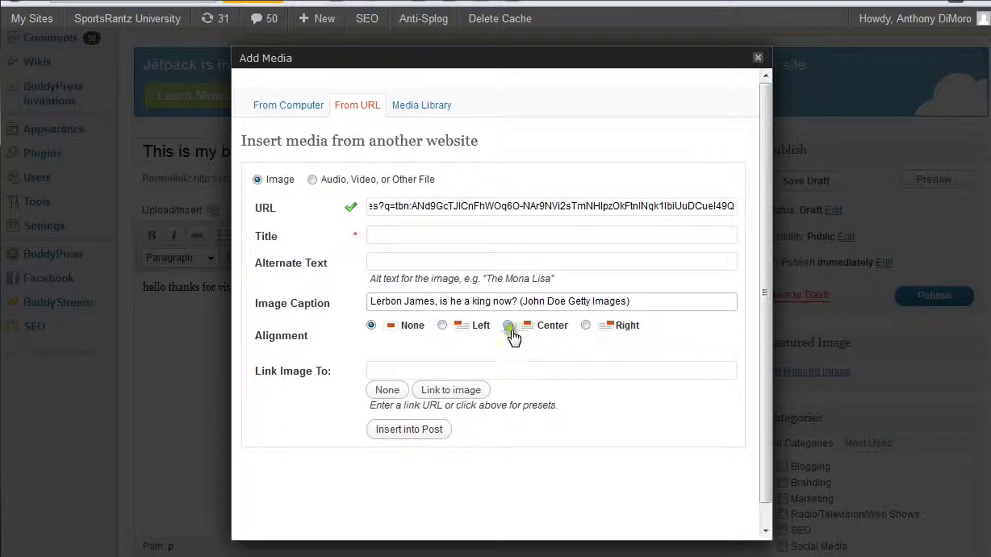
Step: Align the image to the left, insert it into the post and place the cursor below it in the body
click(443, 326)
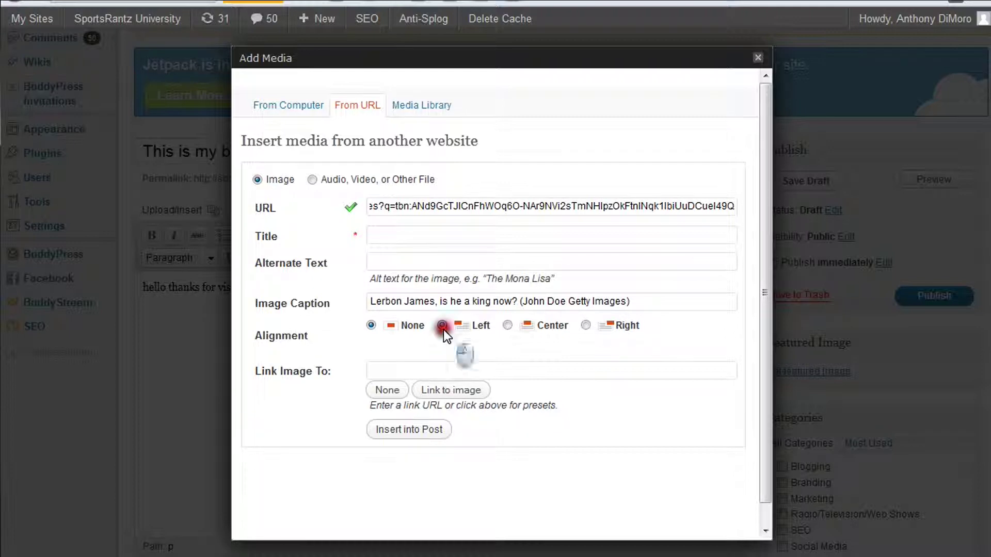
click(445, 432)
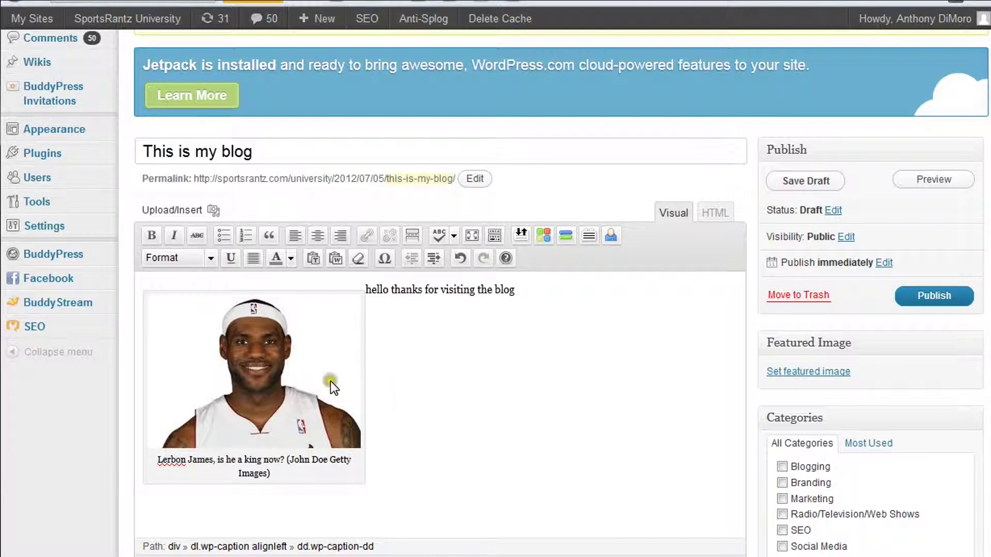
scroll(407, 389, down, 3)
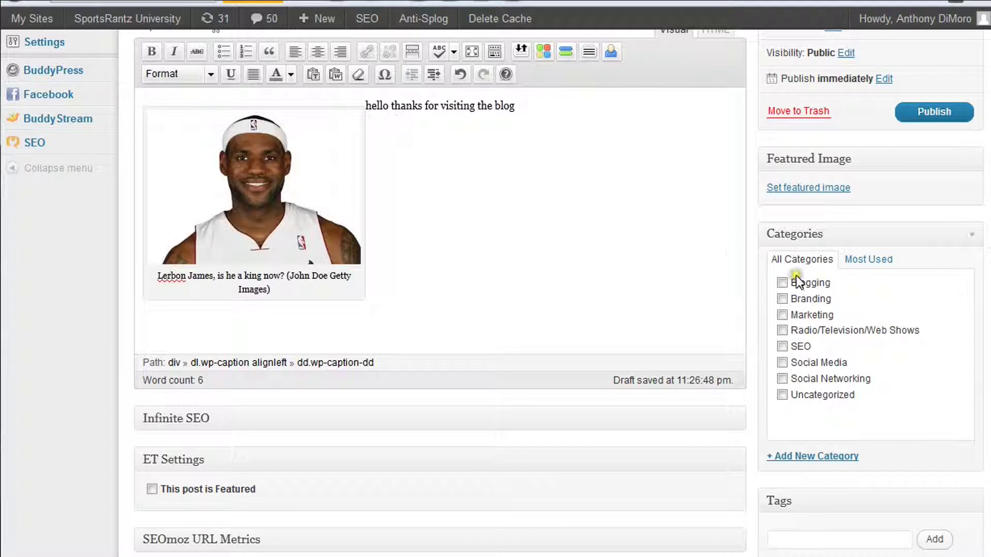
scroll(658, 317, down, 2)
scroll(764, 302, up, 5)
scroll(763, 302, up, 1)
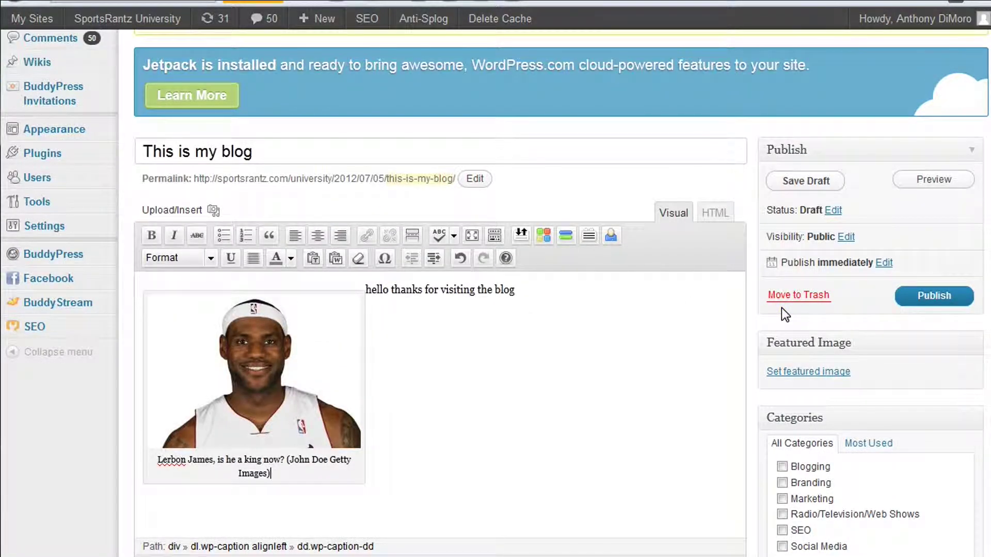
click(450, 498)
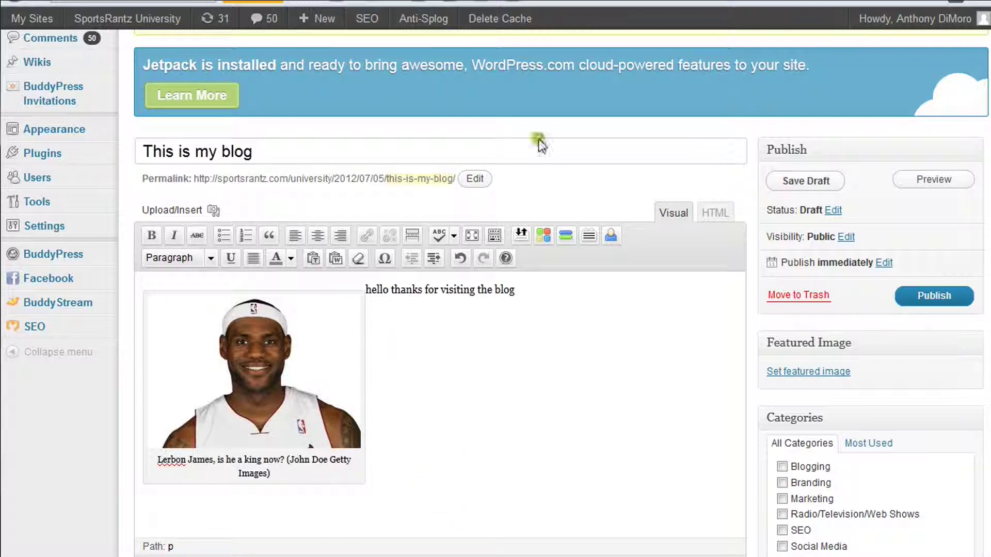
Step: Switch to YouTube, open the recommended video "Bret Hart returns to Raw in 2005?" and pause it
key(ctrl+Tab)
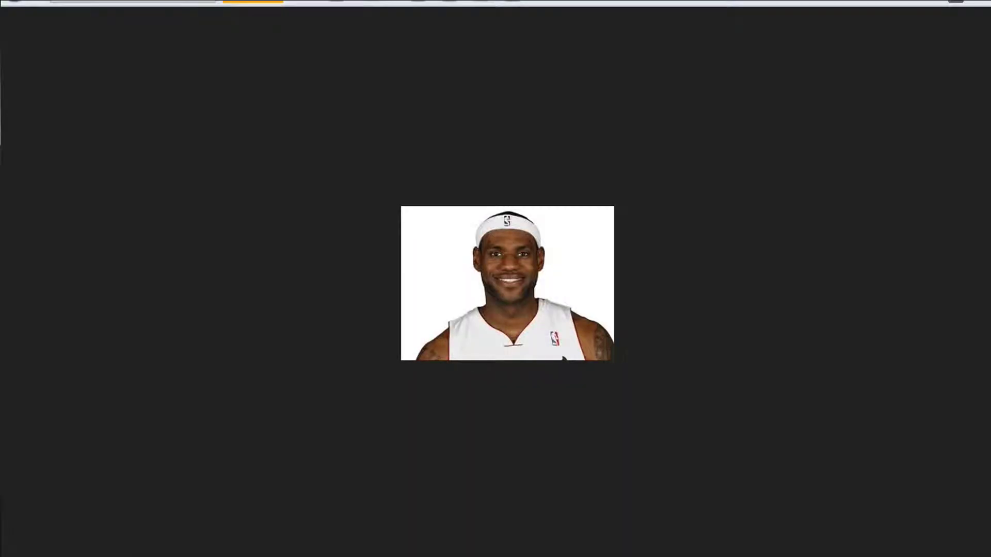
text(youtube.com)
key(Return)
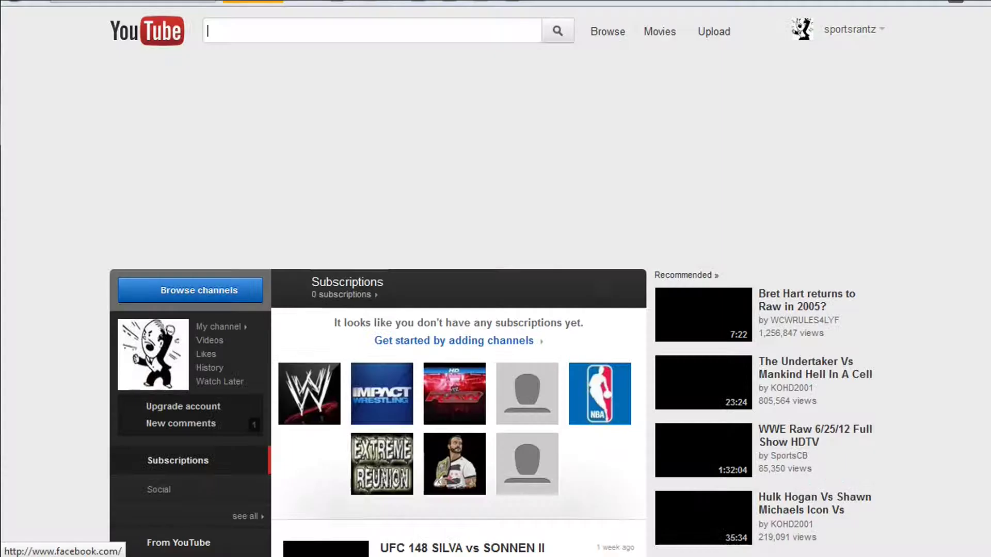
click(806, 299)
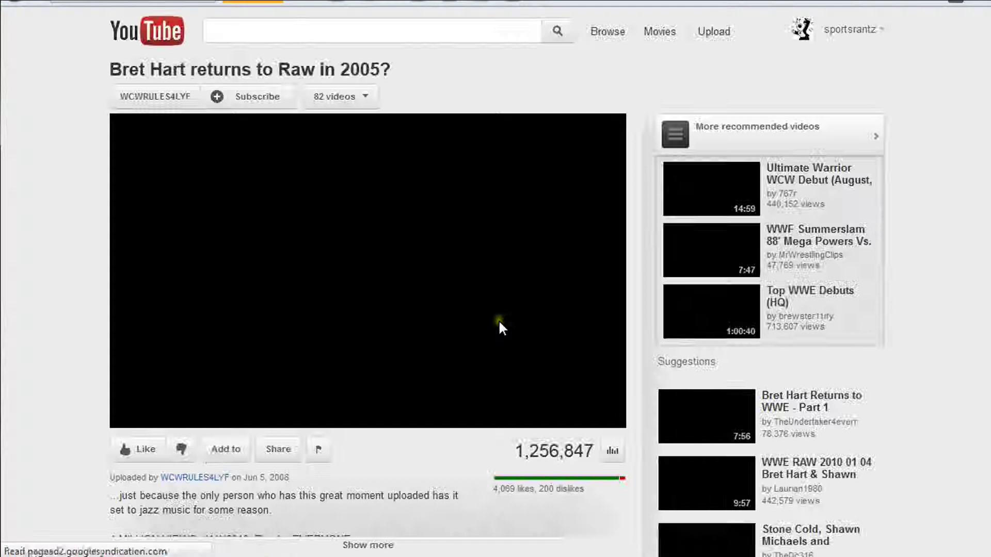
click(128, 418)
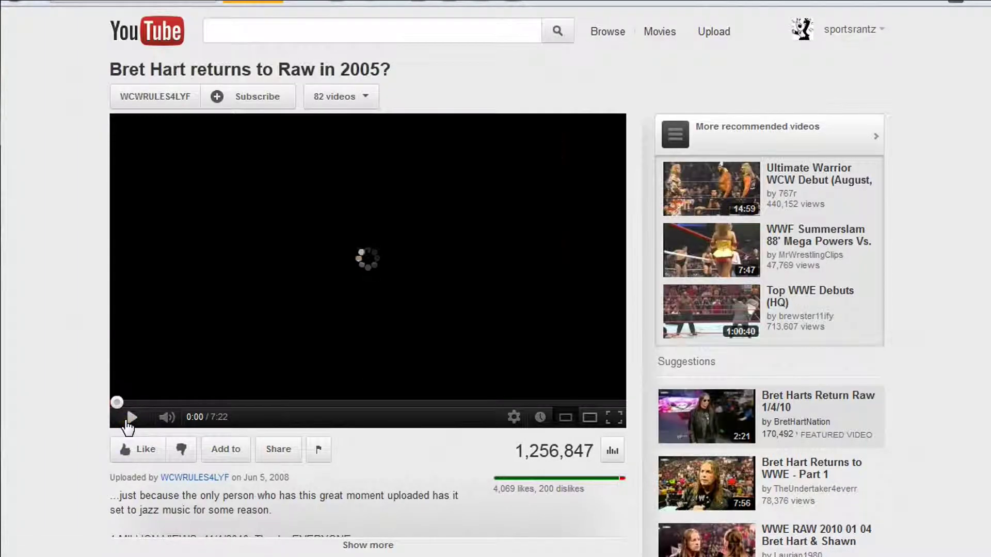
Step: Display the sharing options of the Bret Hart video and copy its iframe embed code
scroll(299, 418, down, 3)
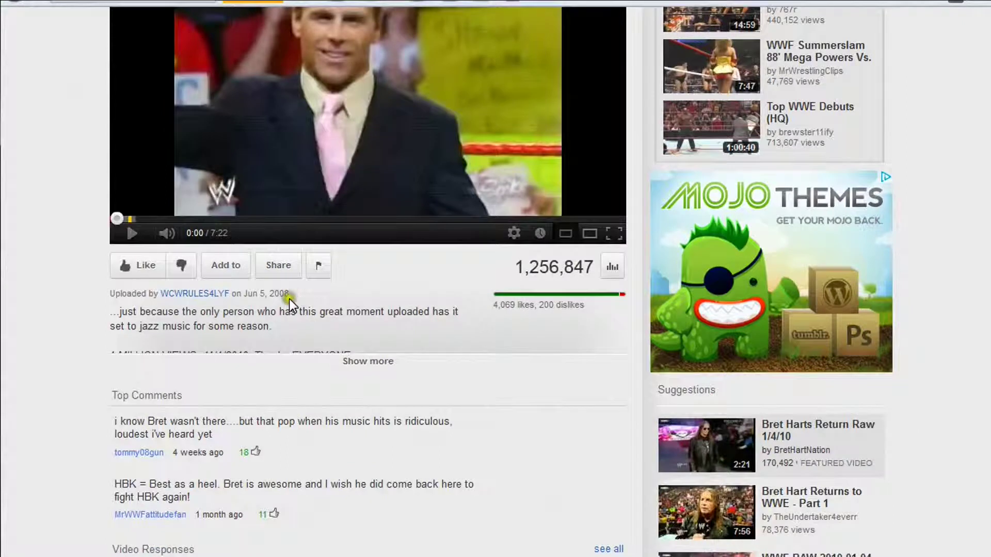
click(278, 263)
click(389, 325)
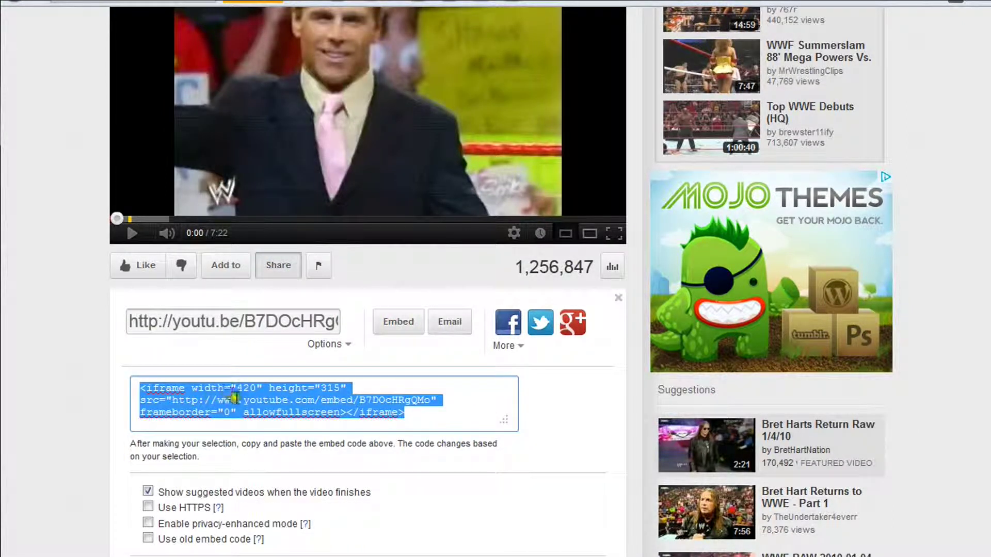
right_click(348, 401)
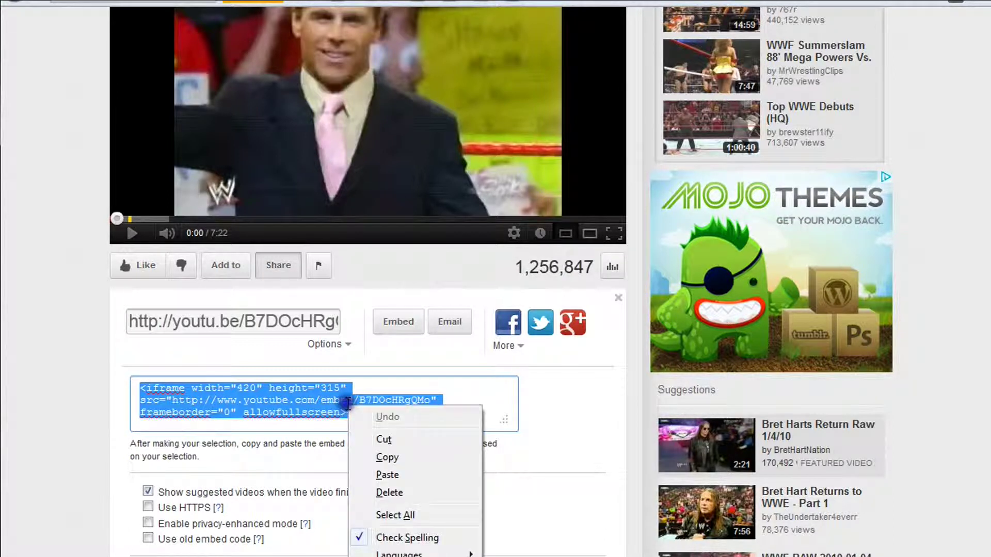
click(379, 431)
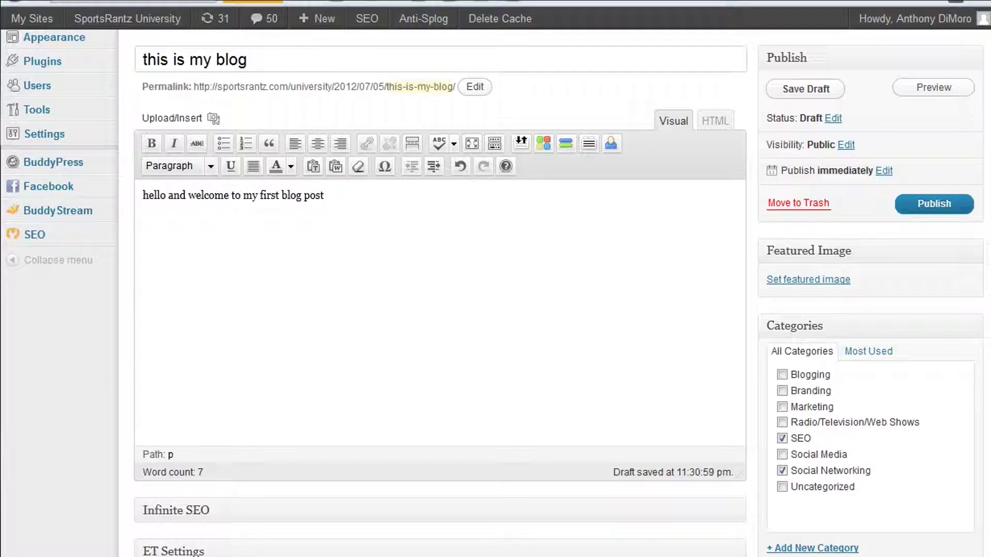
Step: Leave the other draft, paste the video embed code below "hello thanks for visiting the blog" in the post's HTML and return to the visual editor
click(325, 206)
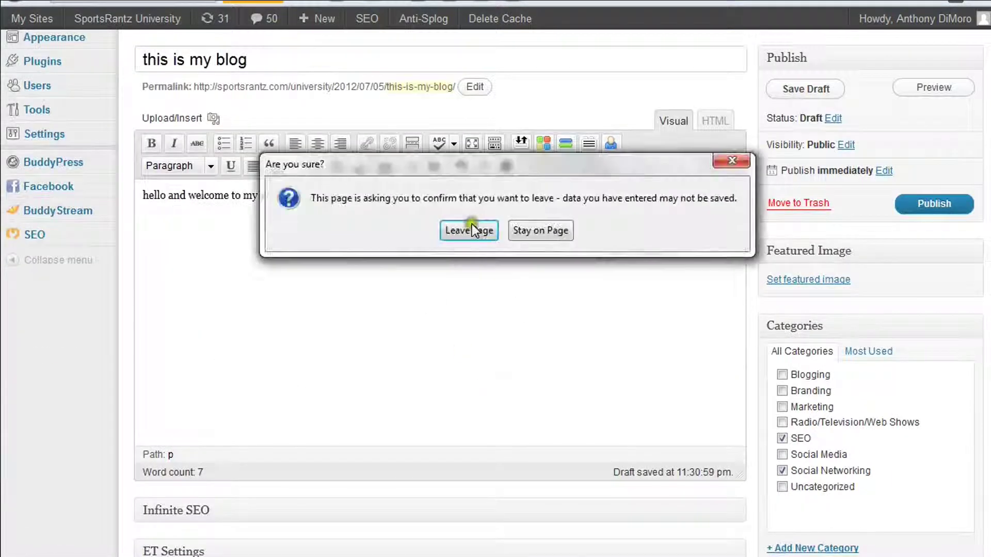
click(469, 231)
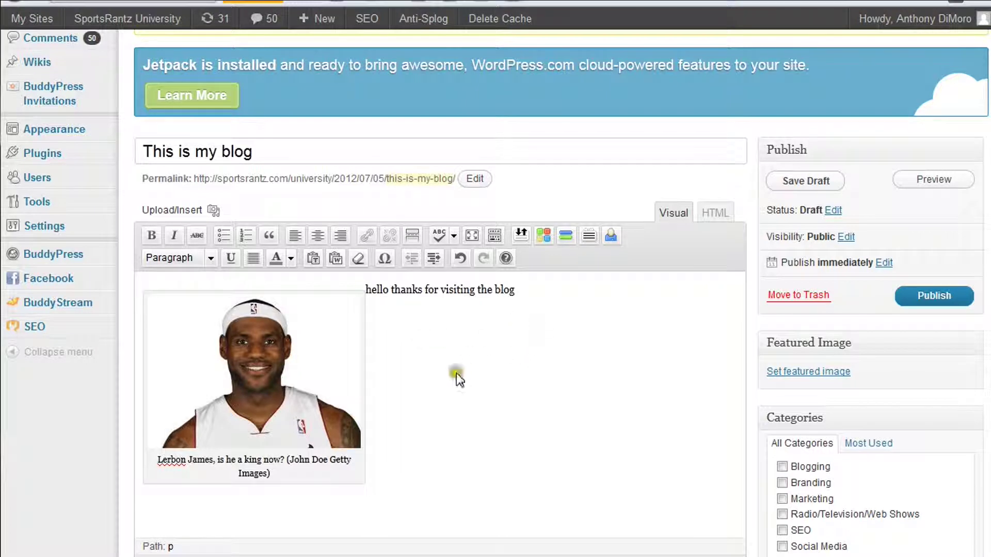
click(718, 215)
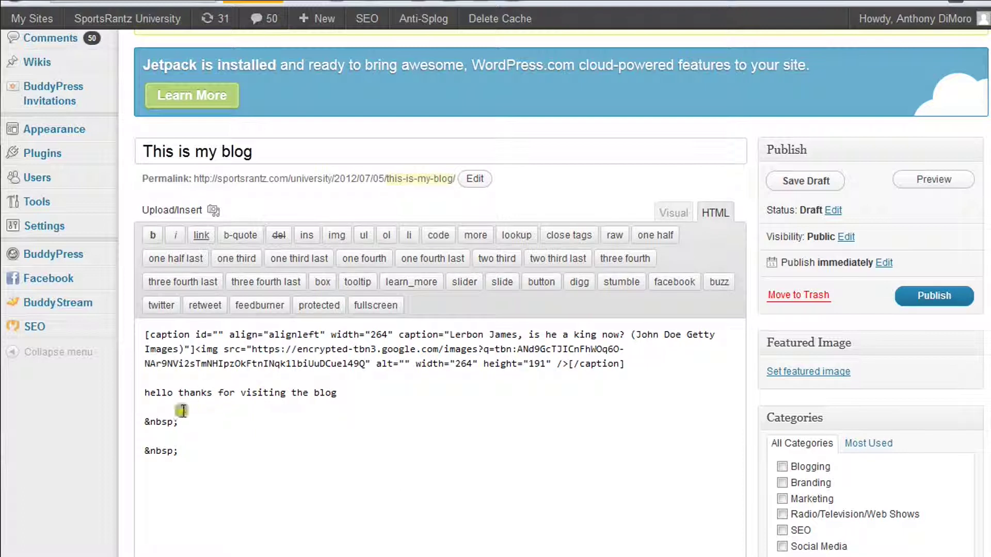
drag(145, 421, 174, 421)
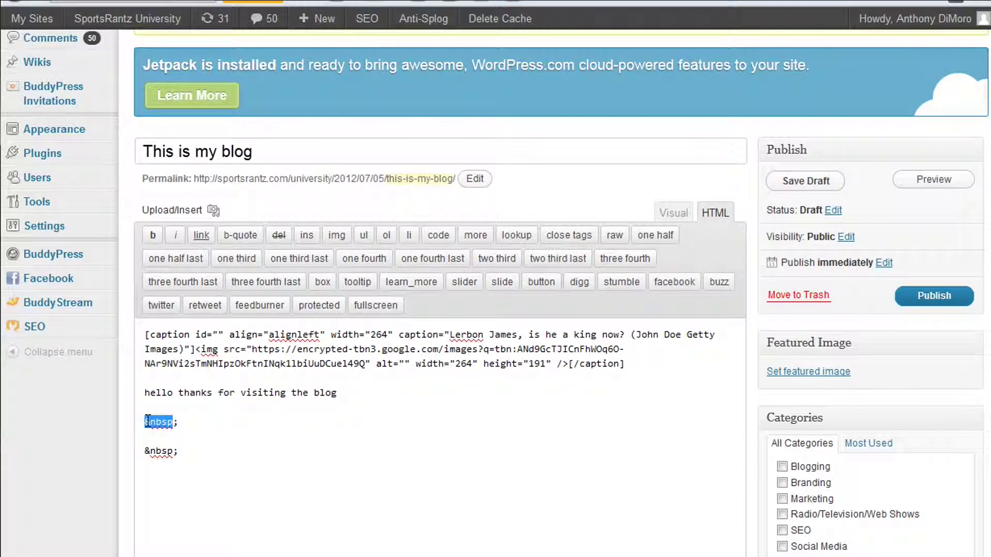
click(180, 416)
key(ctrl+v)
click(672, 212)
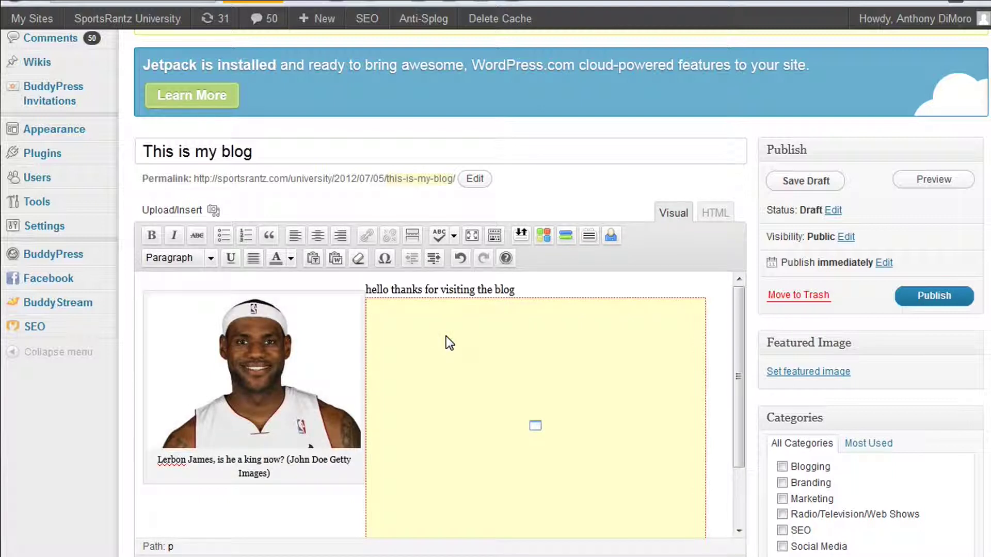
Step: Insert blank lines between the greeting text and the embedded video until the video sits below the captioned image
key(Return)
key(Return)
key(Return)
key(Return)
key(Return)
key(Return)
key(Return)
key(Return)
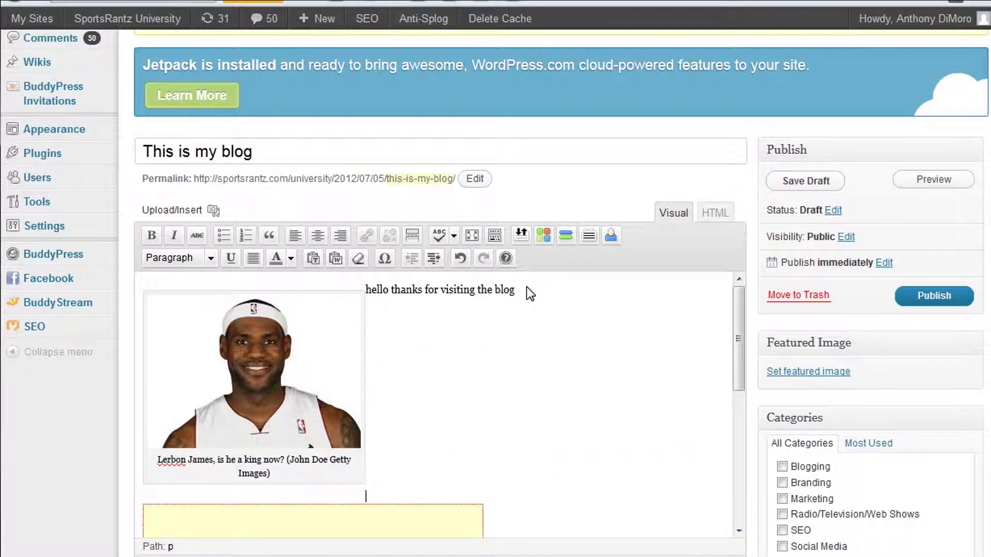
scroll(529, 294, down, 5)
scroll(553, 403, up, 5)
scroll(553, 414, down, 3)
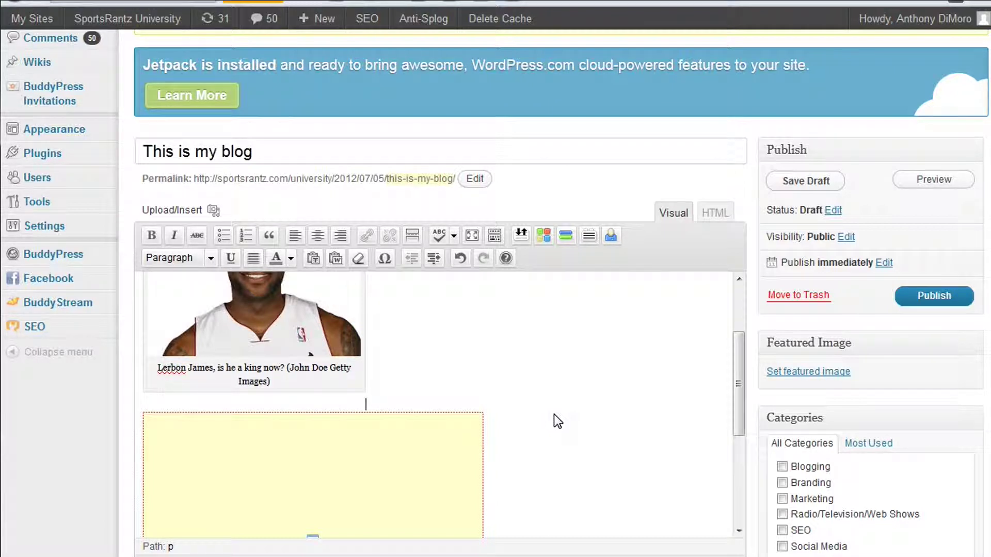
Step: Upload 1073baseball_game from the computer and use it as the post's featured image
click(779, 372)
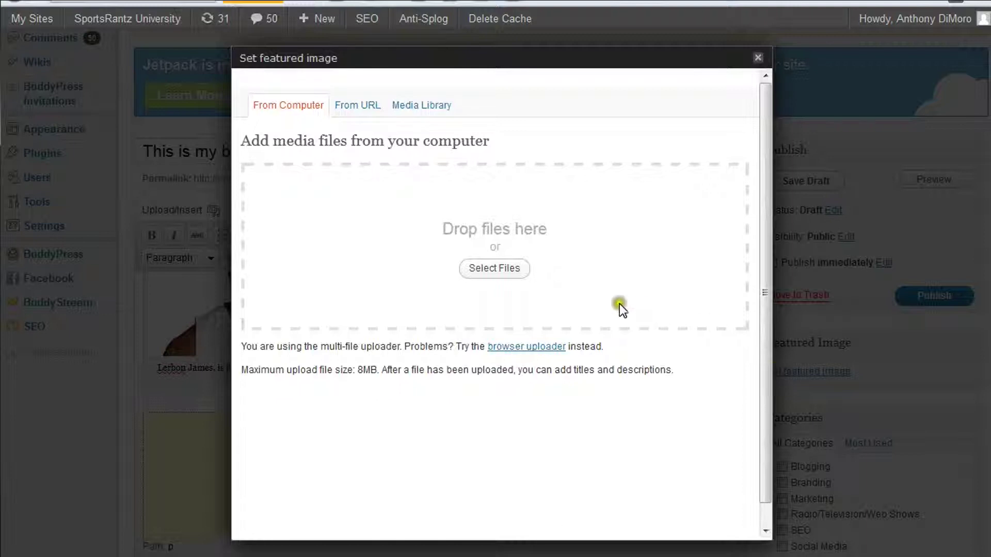
click(505, 278)
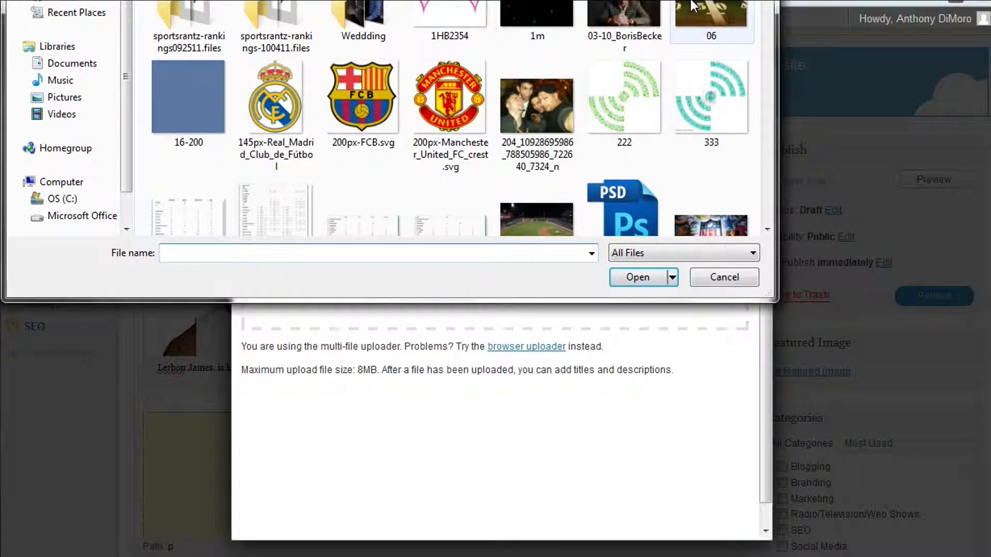
click(534, 211)
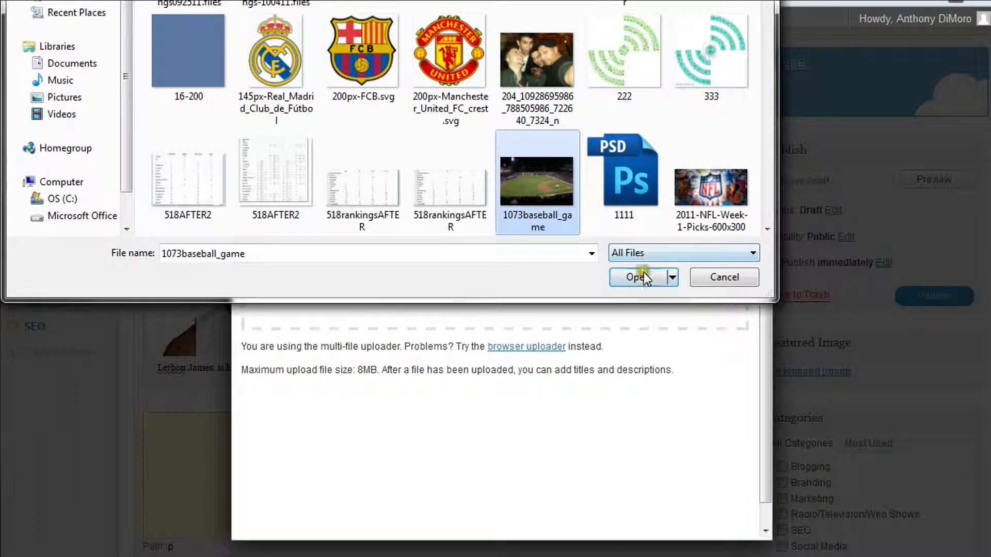
click(640, 277)
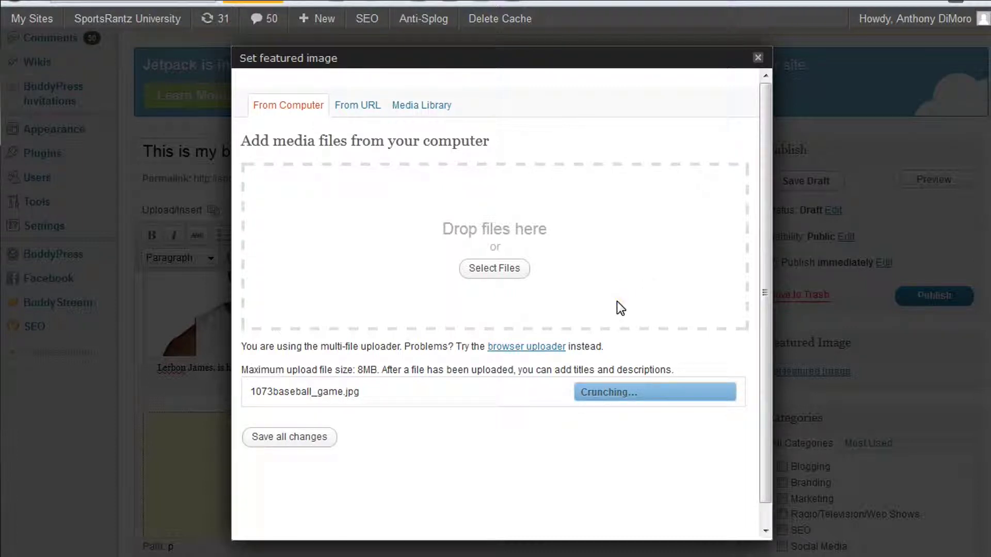
scroll(617, 301, down, 9)
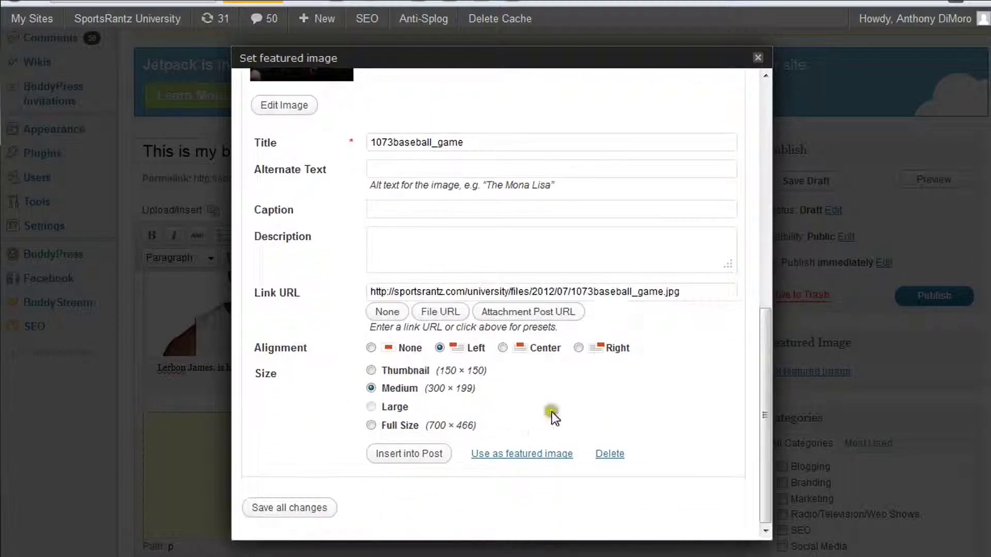
click(527, 455)
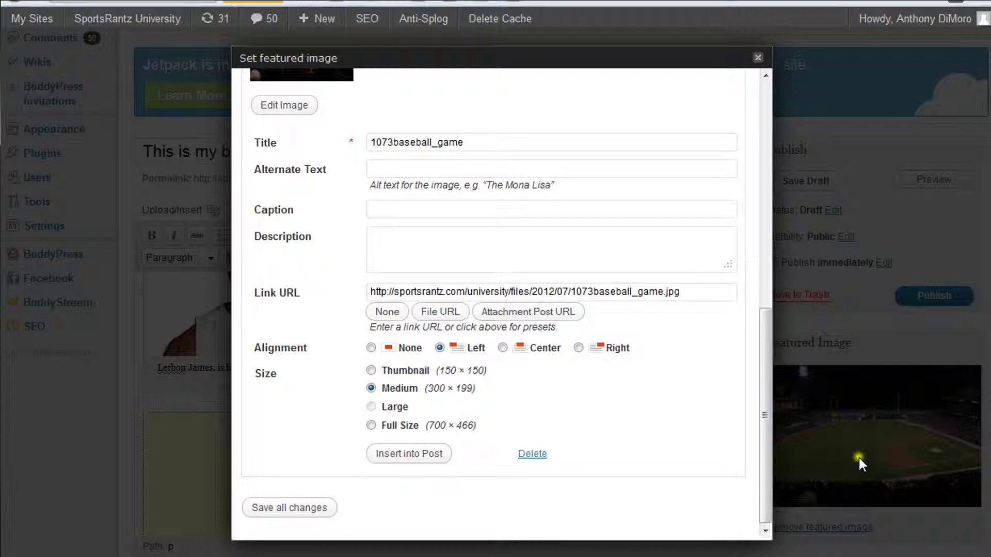
click(761, 56)
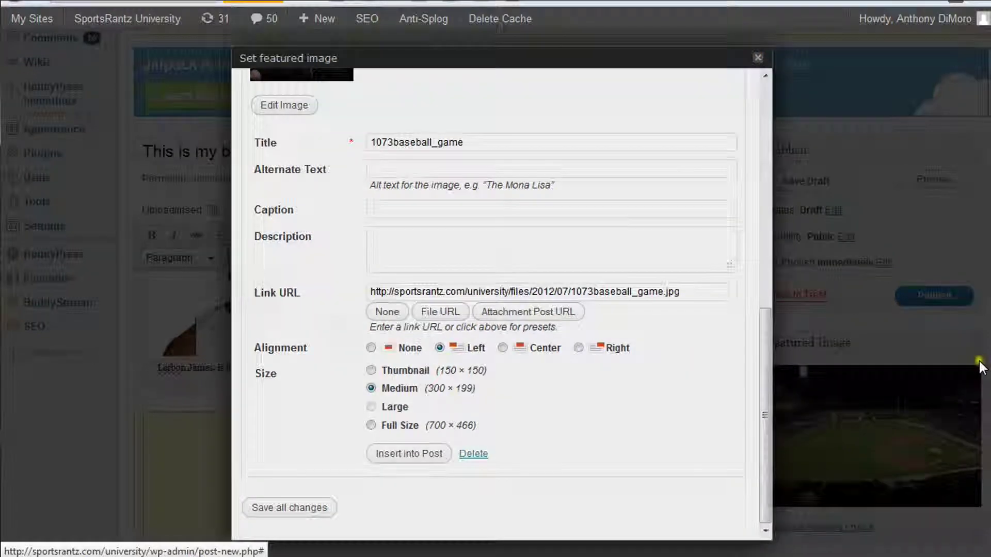
Step: Set the post's focus keyword to the suggested phrase "lebron james king of the court" in the WordPress SEO settings
scroll(631, 292, down, 3)
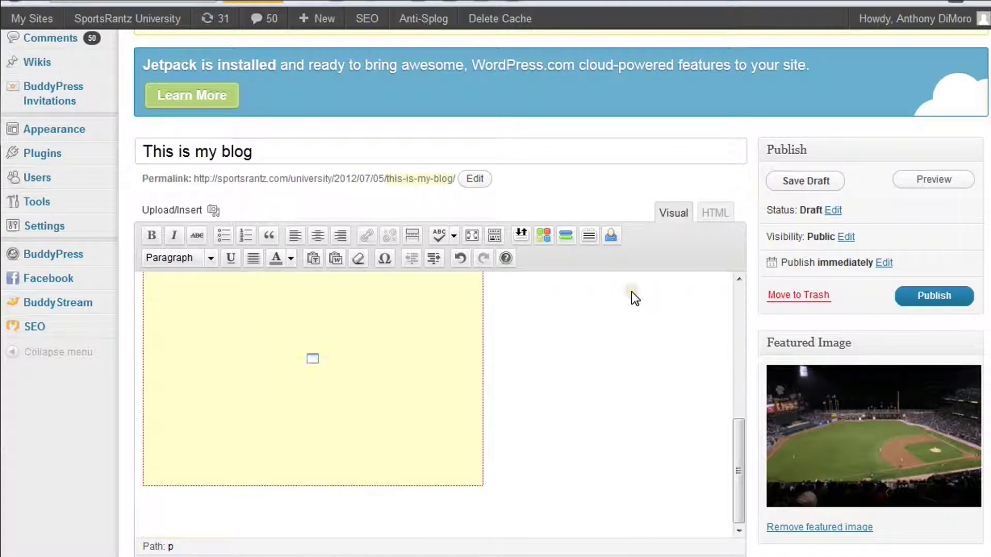
scroll(631, 293, down, 9)
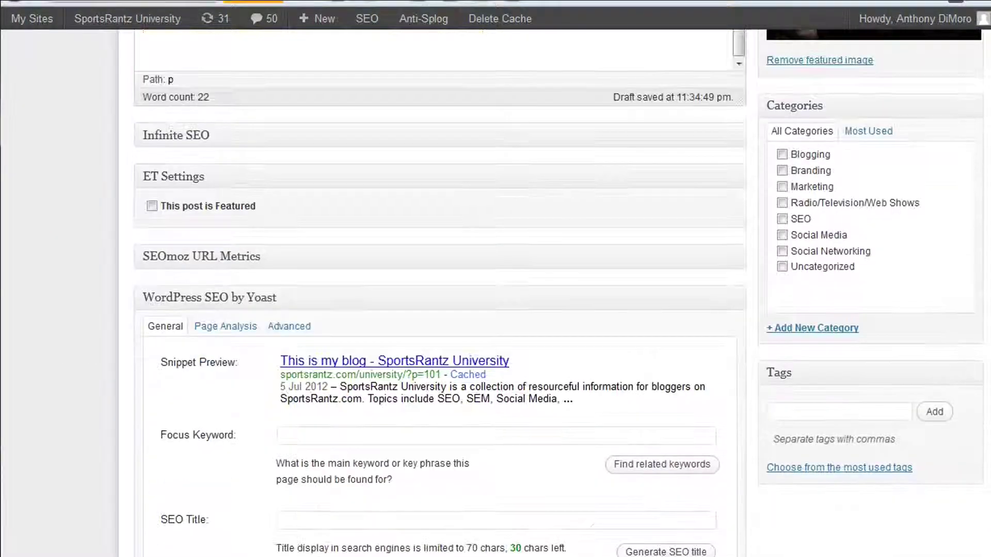
scroll(276, 95, down, 3)
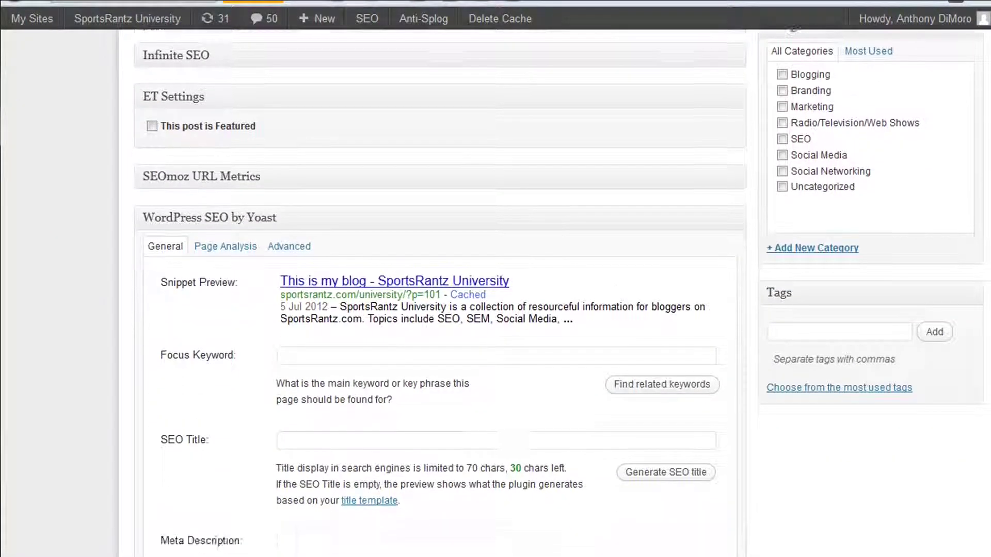
click(356, 288)
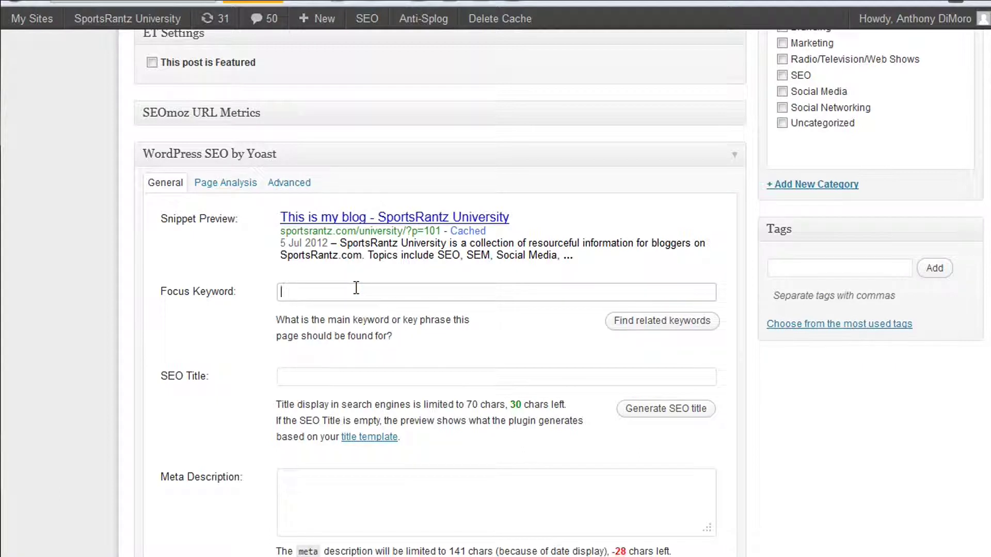
text(lebron james king)
click(364, 290)
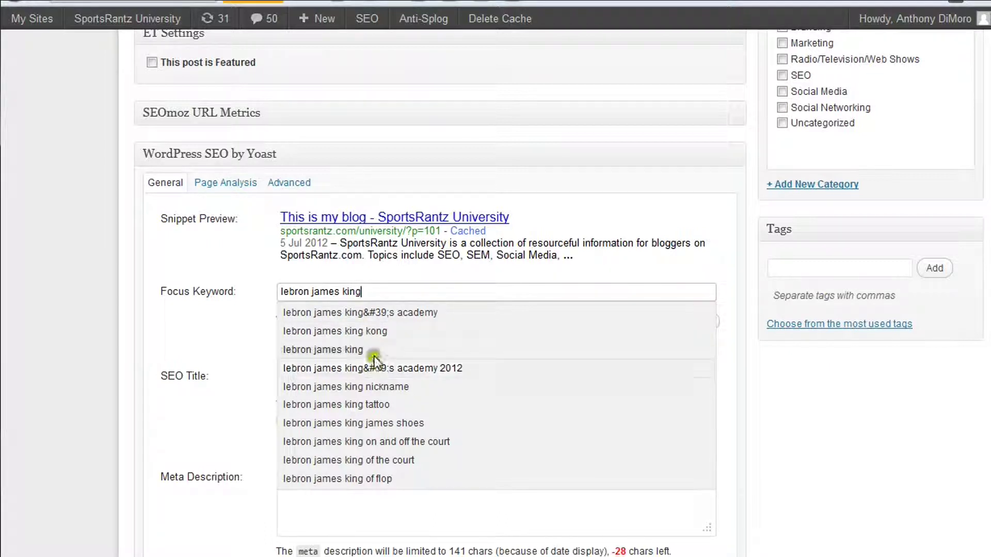
click(404, 457)
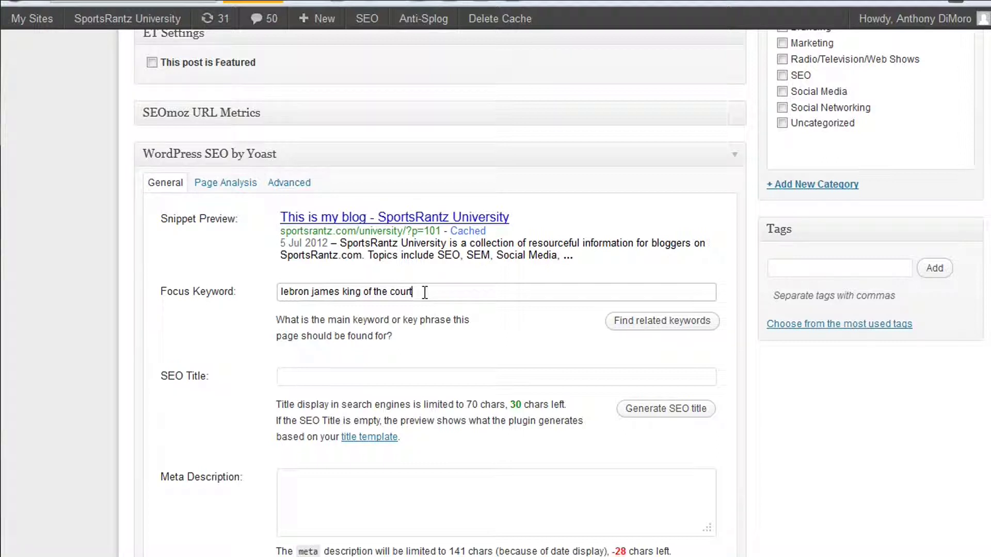
Step: Enter "lebron james, miami heat, sportsrantz university" as the post's meta keywords
scroll(424, 292, down, 3)
click(401, 195)
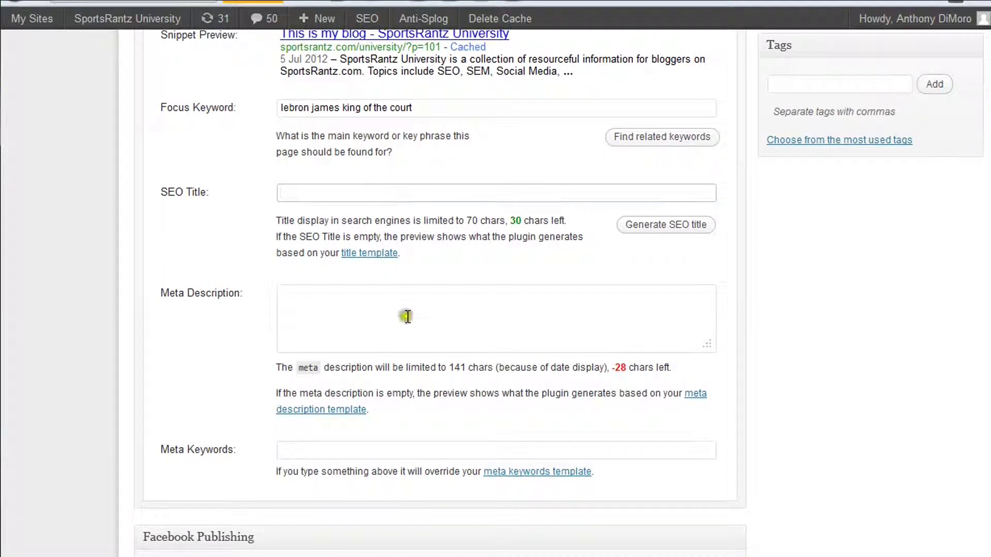
click(366, 451)
text(lebr)
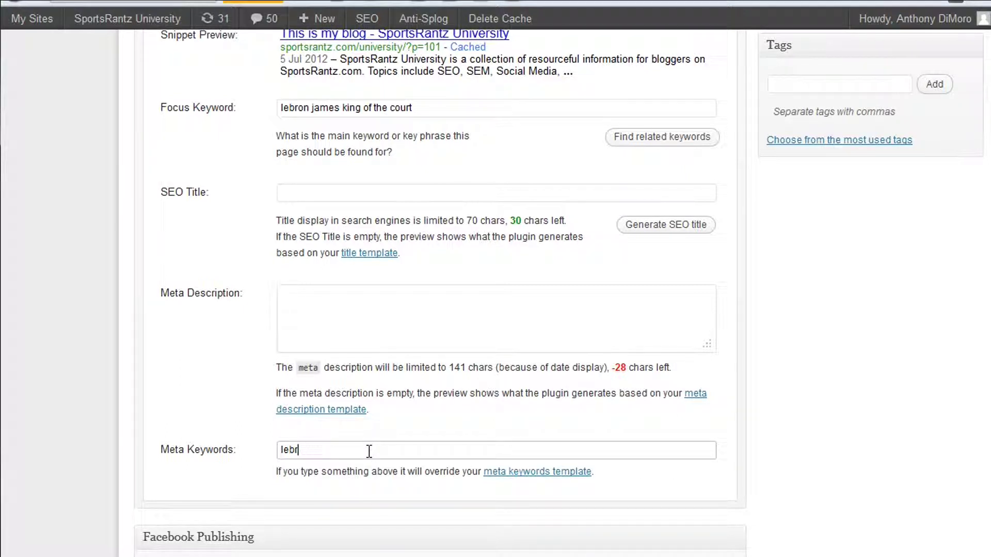
text(oon james, miami heat, sportsrantz )
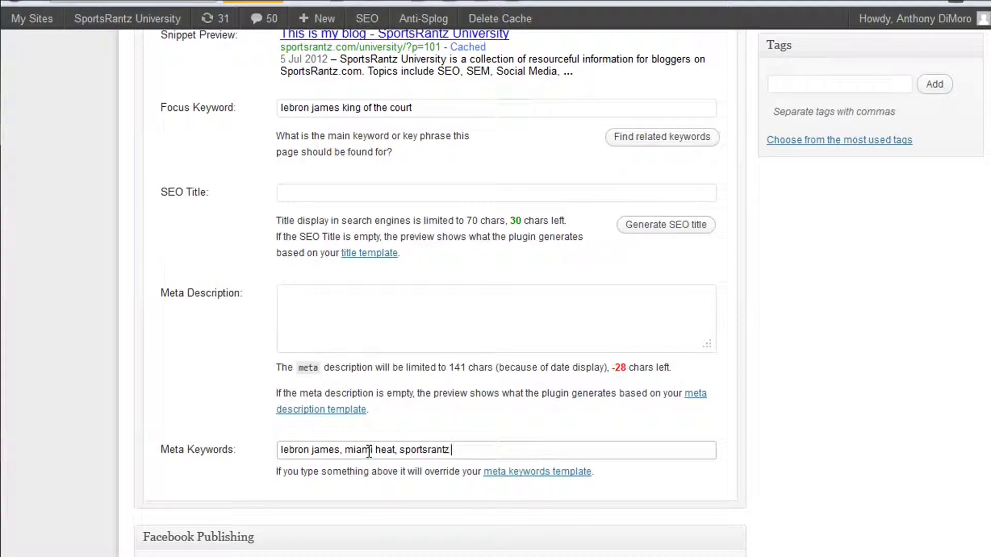
text(university)
Step: Add the tags "lebron james" and "miami heat" to the post
scroll(797, 195, up, 3)
click(818, 264)
text(lerbon james)
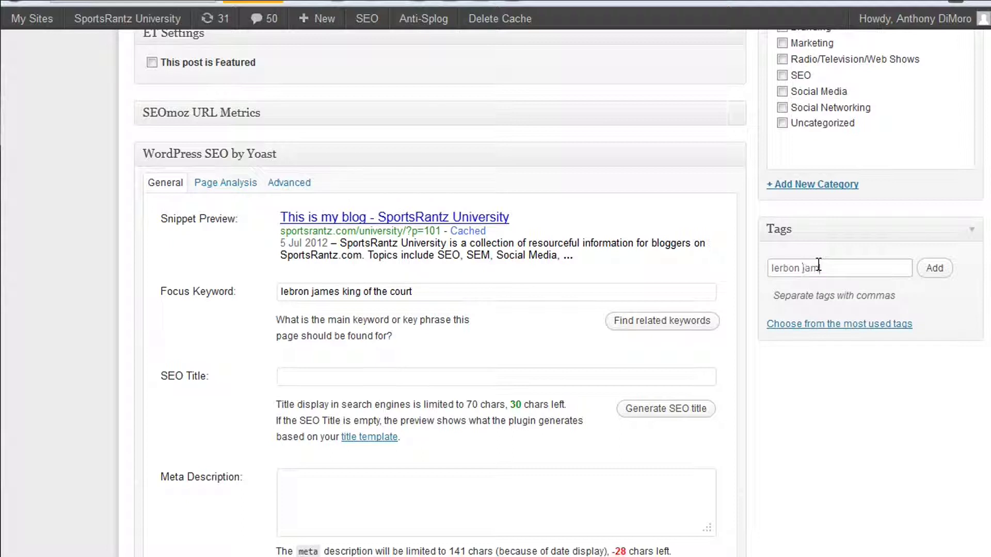
key(BackSpace)
key(BackSpace)
key(BackSpace)
key(BackSpace)
key(BackSpace)
key(BackSpace)
key(BackSpace)
key(BackSpace)
key(BackSpace)
key(BackSpace)
text(bron james, miami)
click(934, 268)
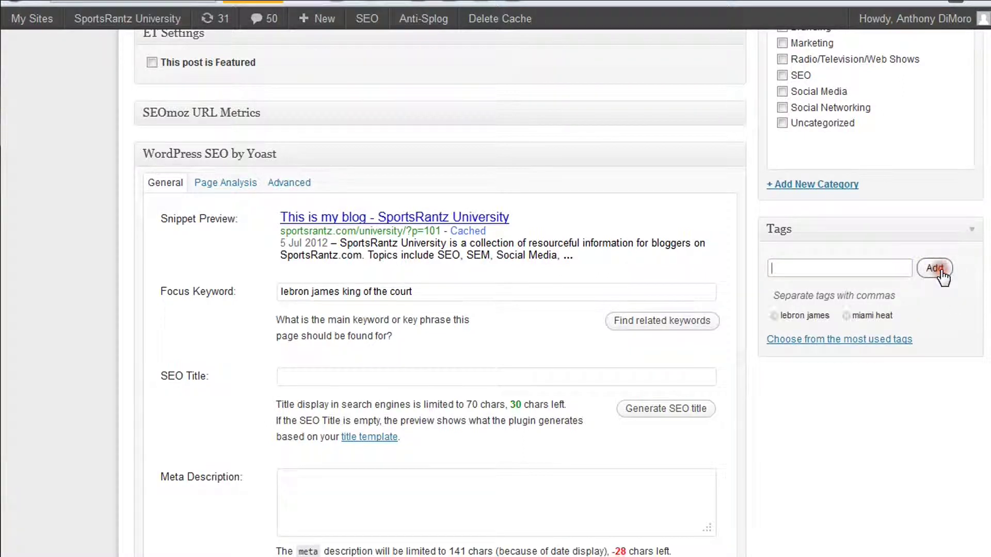
Step: Preview the post, check its featured image, captioned image, text and embedded video, and close the preview
scroll(835, 374, down, 6)
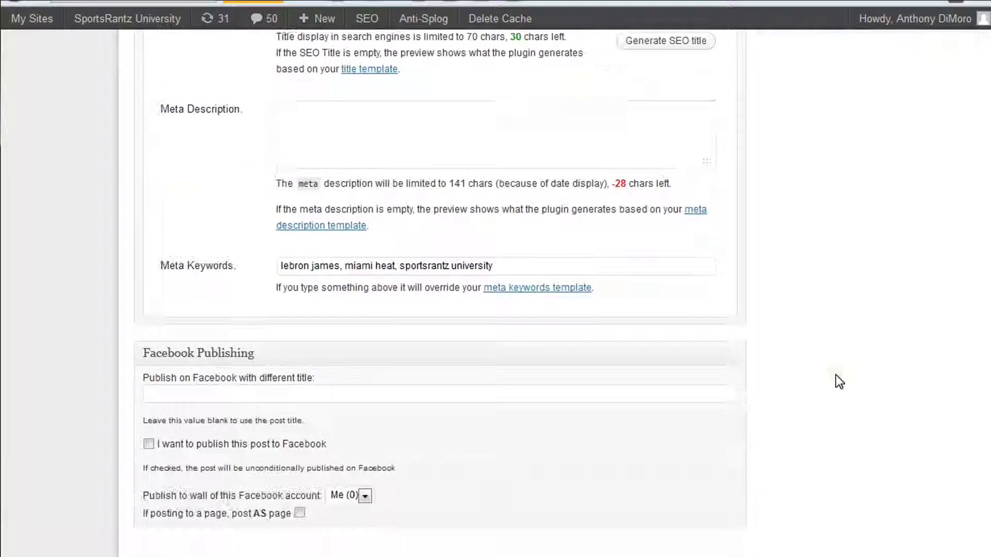
scroll(835, 375, up, 4)
scroll(835, 375, up, 10)
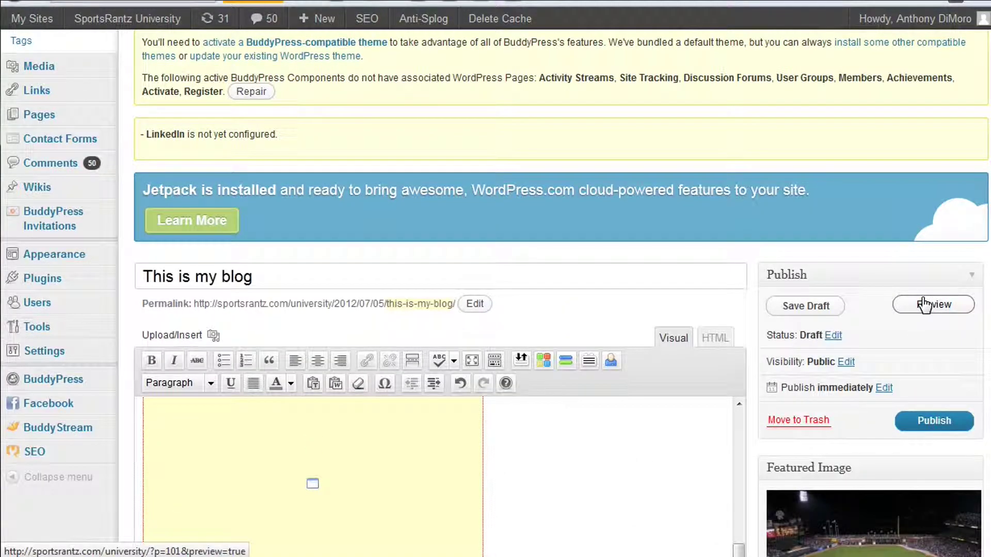
click(924, 304)
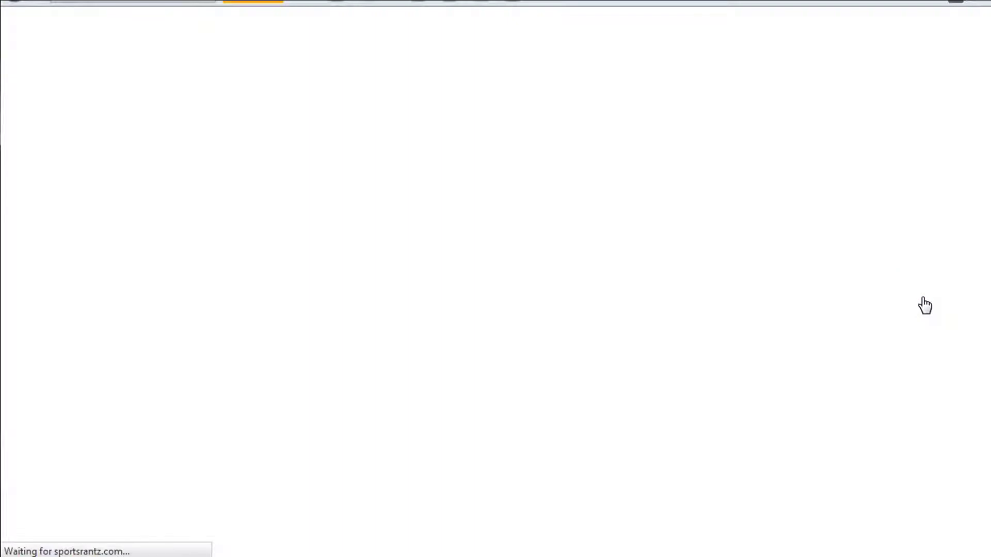
scroll(665, 276, down, 3)
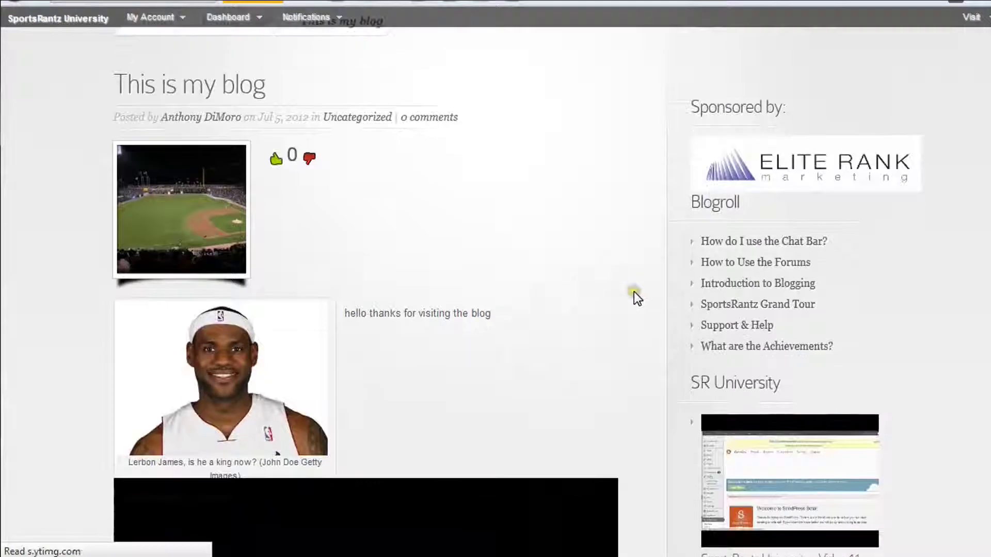
scroll(467, 396, down, 6)
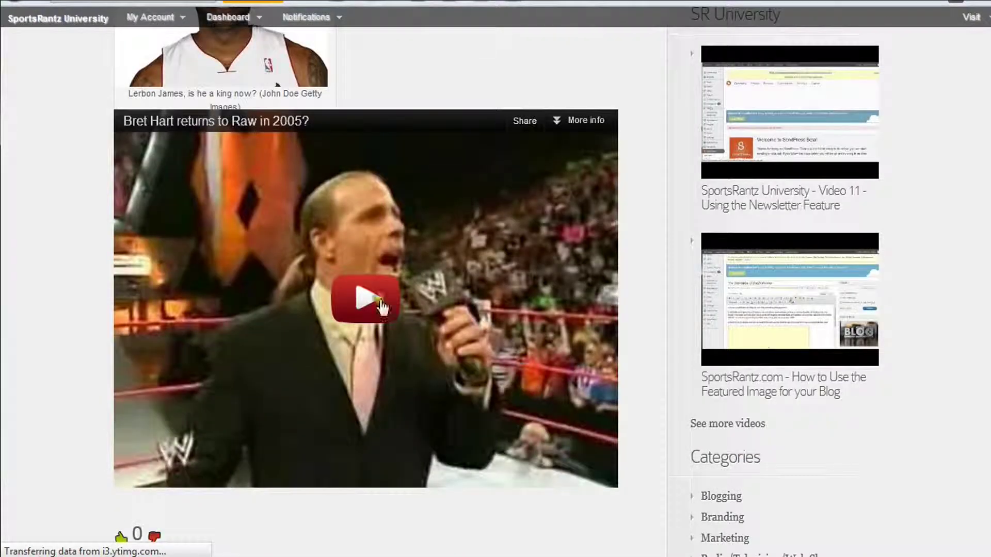
scroll(419, 247, up, 5)
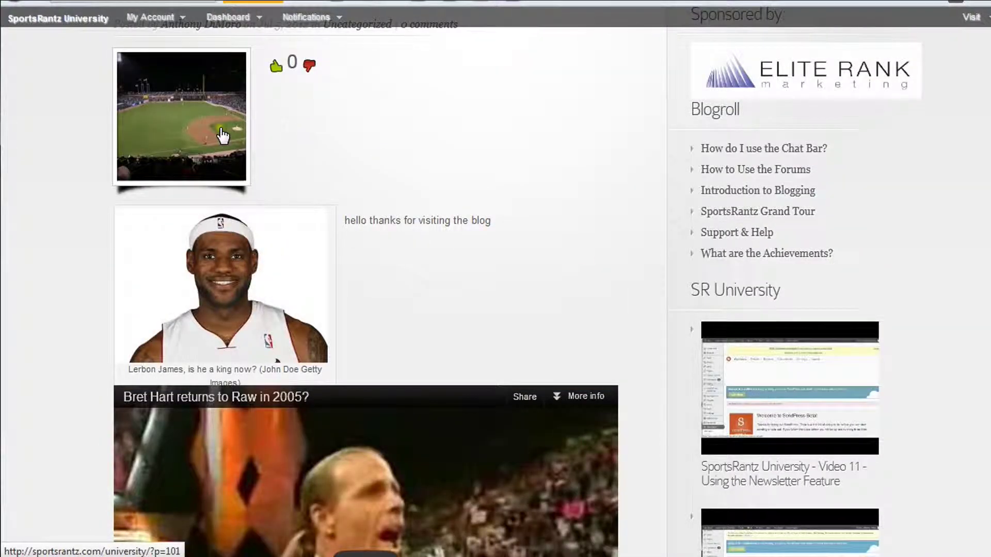
scroll(420, 191, up, 5)
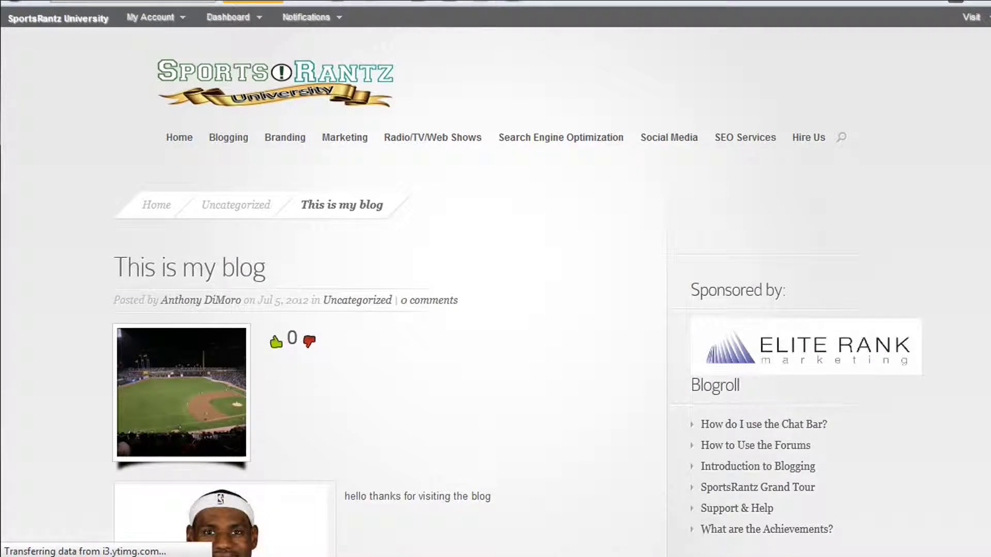
key(ctrl+w)
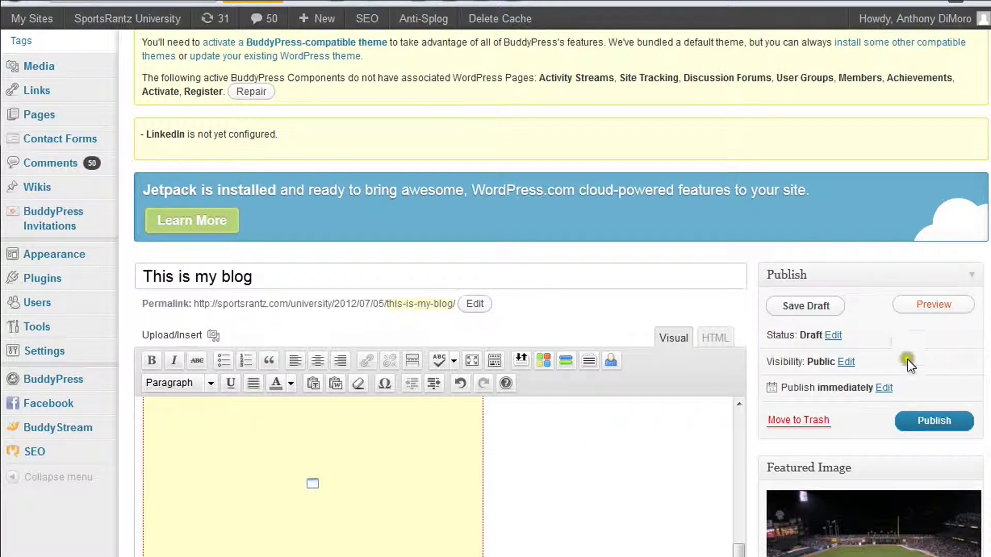
Step: Copy the previewed post's web address and open the Rantivity page of the main SportsRantz site
scroll(80, 313, up, 3)
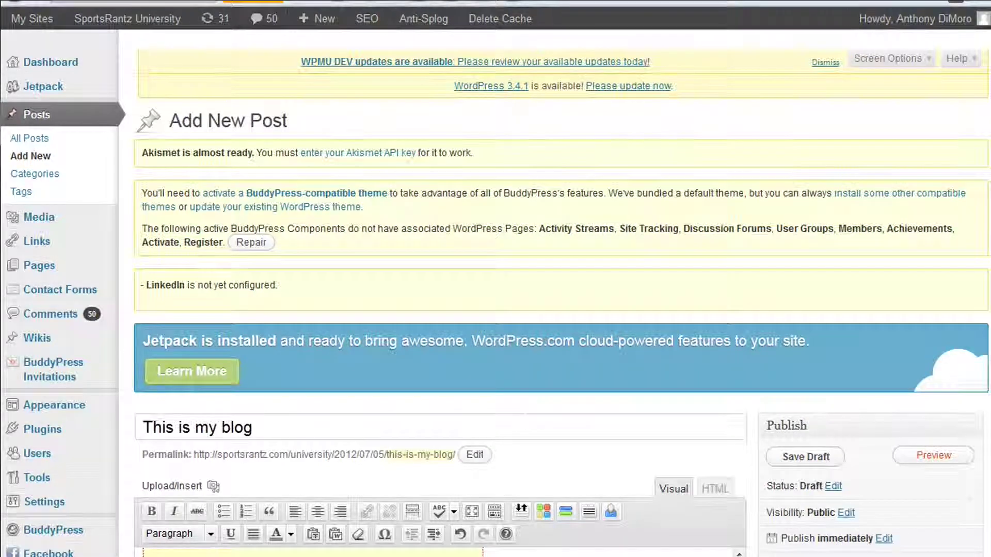
scroll(681, 210, down, 3)
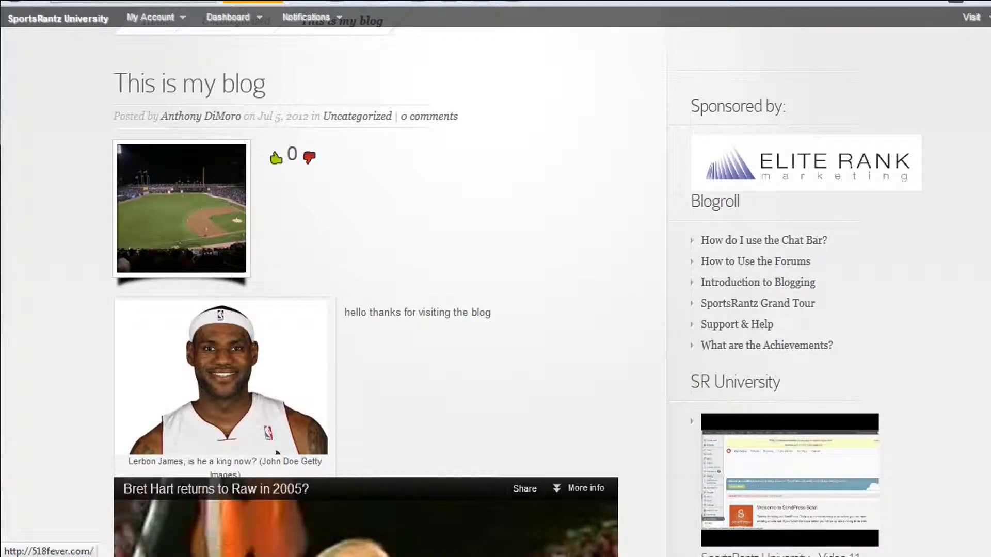
right_click(296, 1)
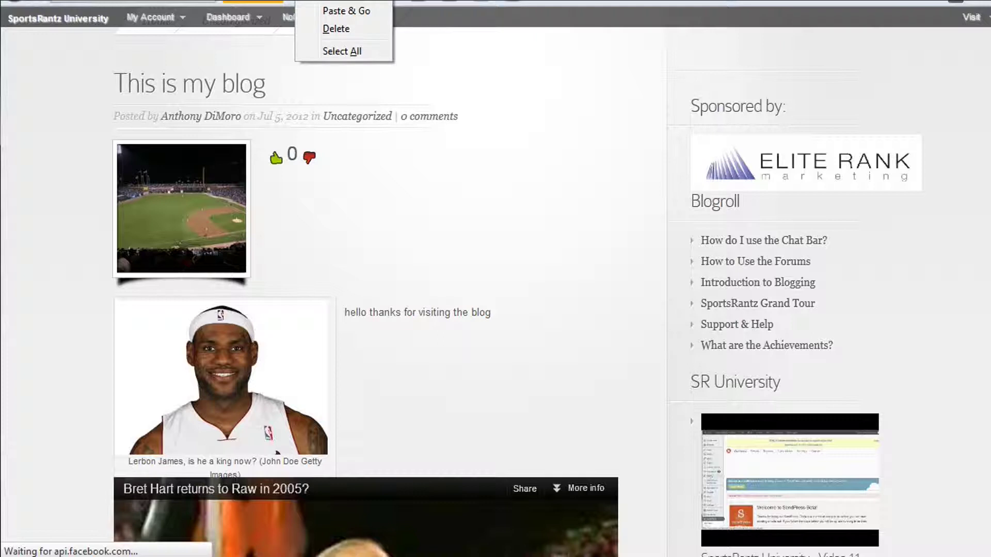
click(565, 203)
scroll(567, 211, up, 3)
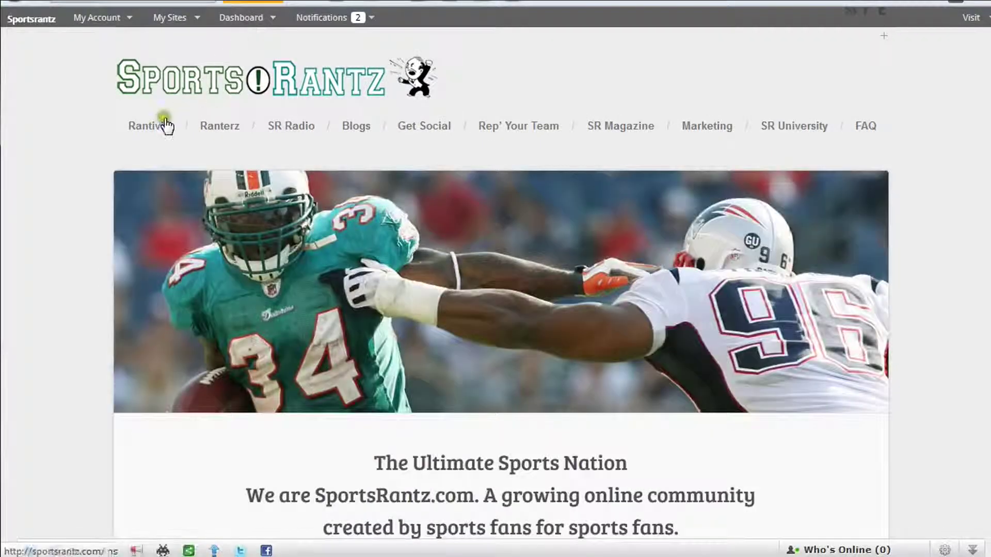
click(164, 123)
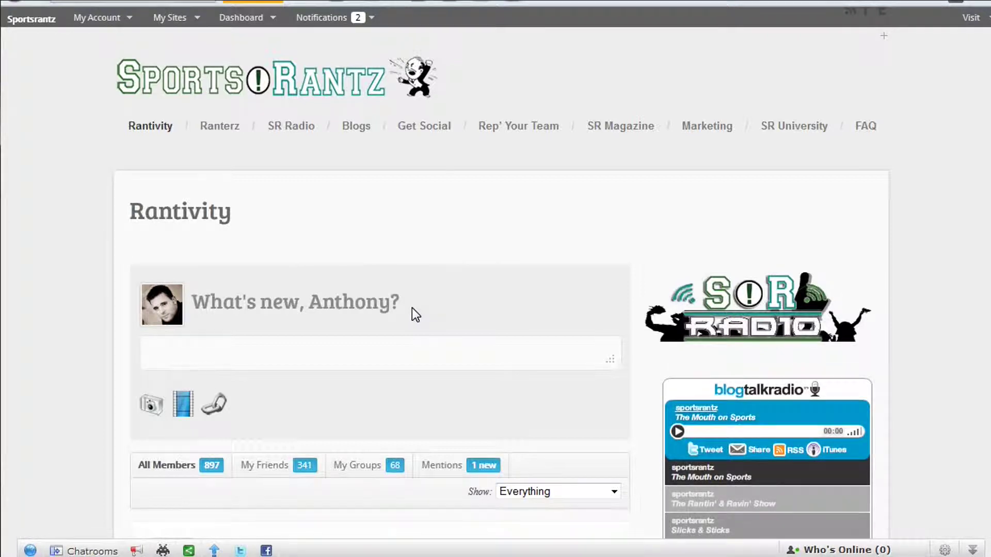
Step: Write the status update "Check out my blog post on Lebron James" on the Rantivity page
click(411, 338)
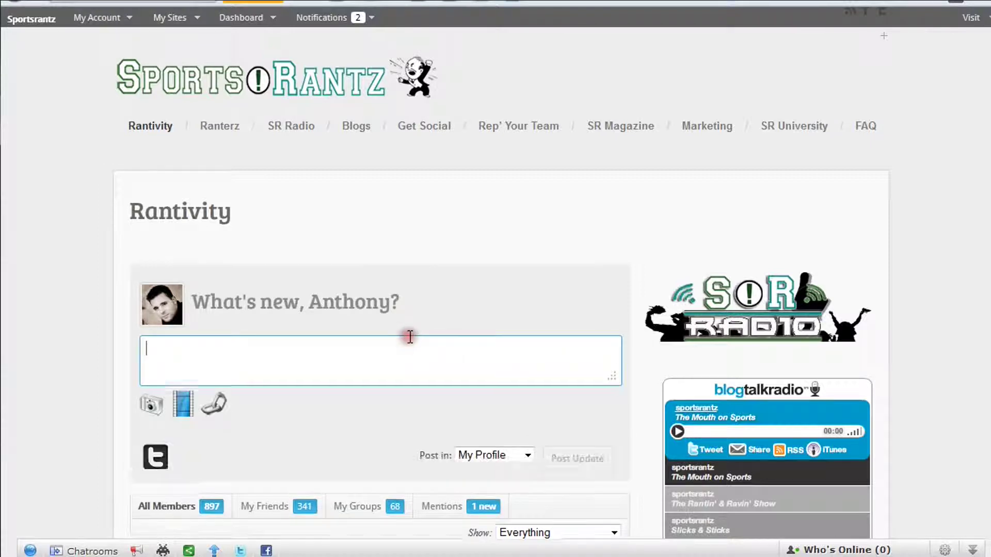
text(Check out)
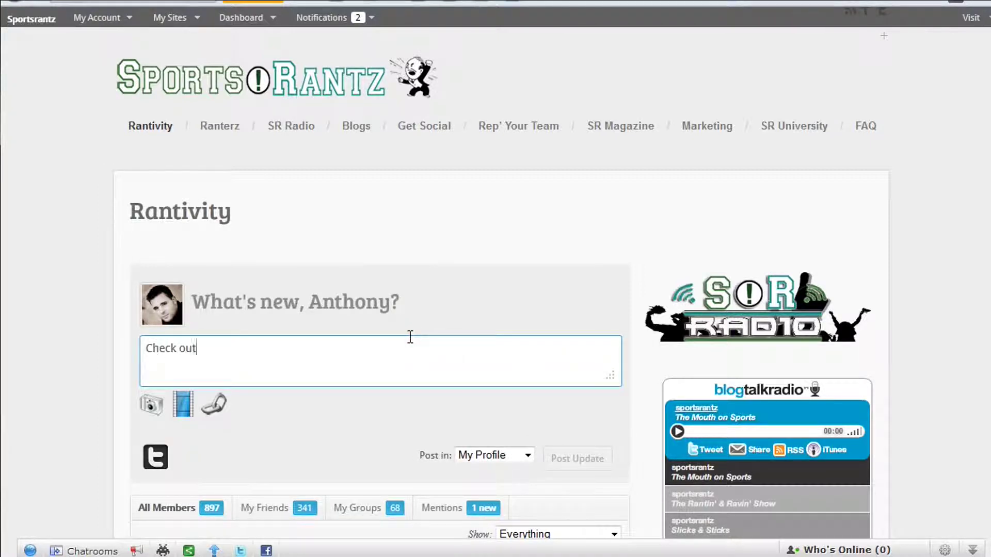
text( my blog post on Lebron)
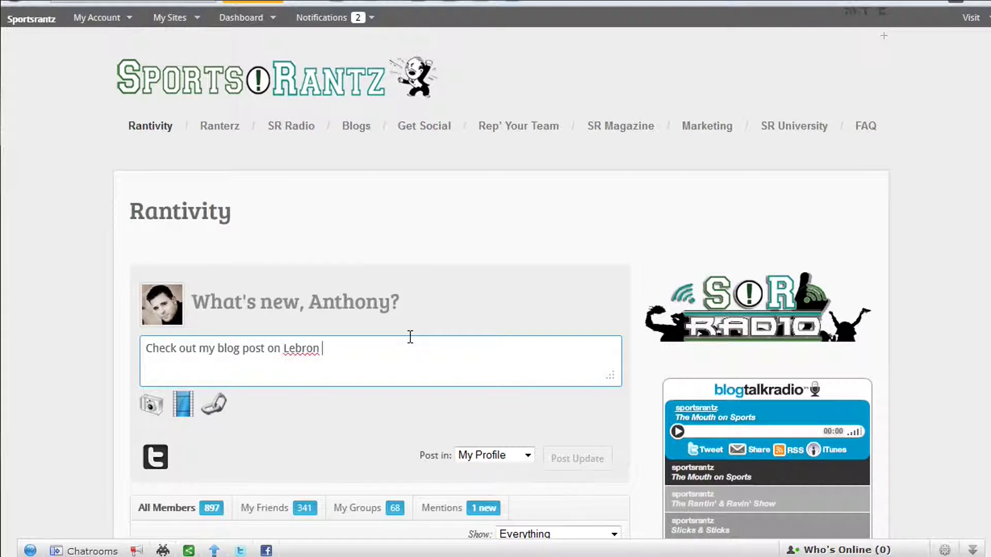
click(221, 407)
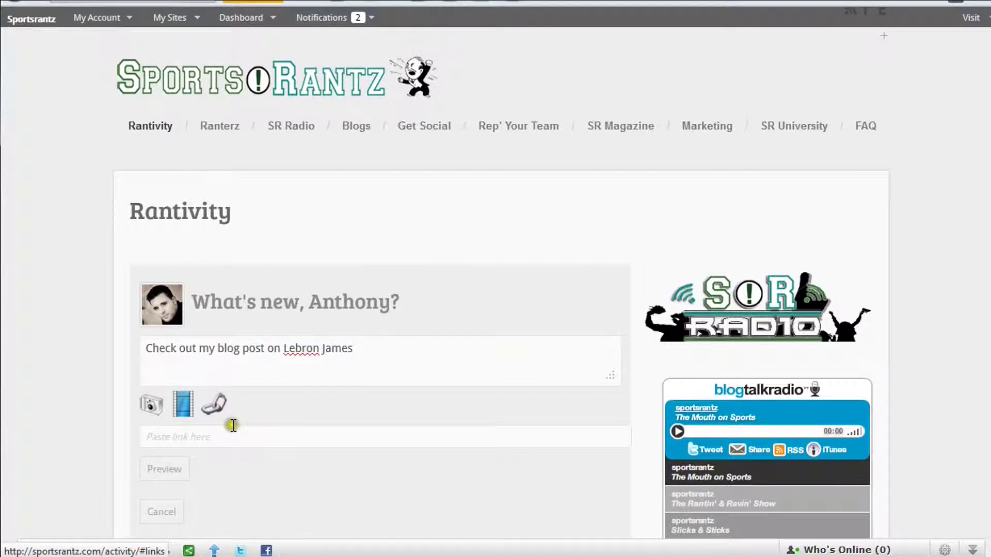
click(251, 437)
text(http://sportsrantz.com/university/?p=101&preview=true)
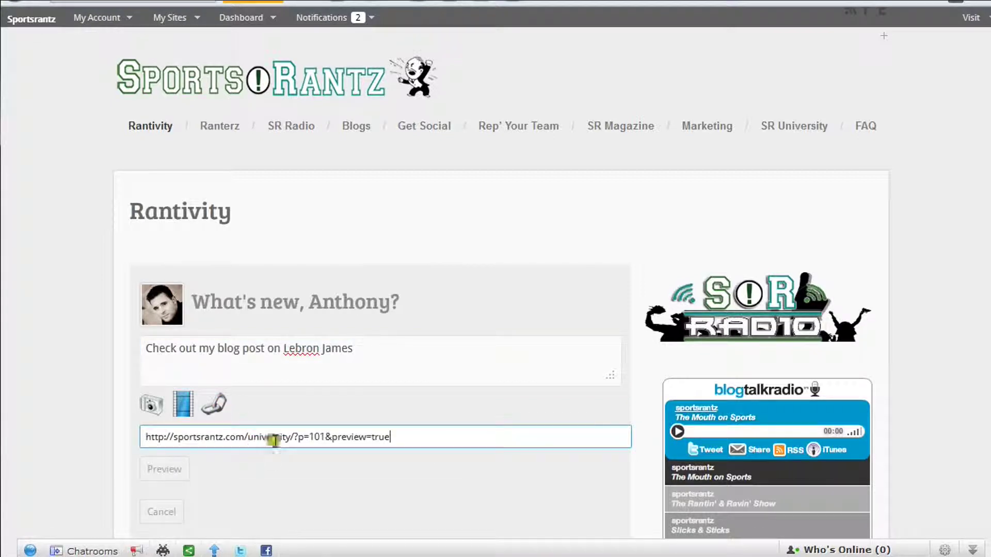
click(175, 469)
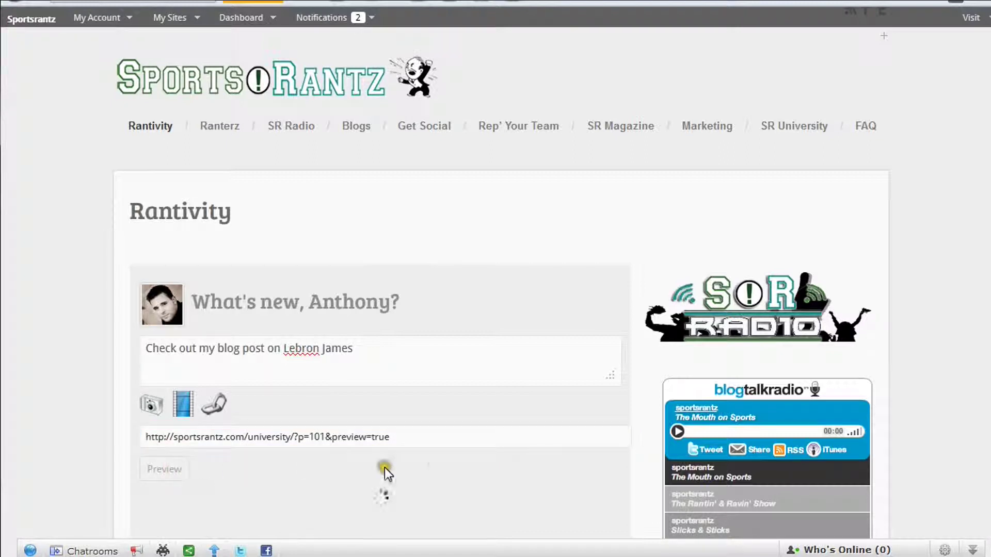
scroll(438, 466, down, 3)
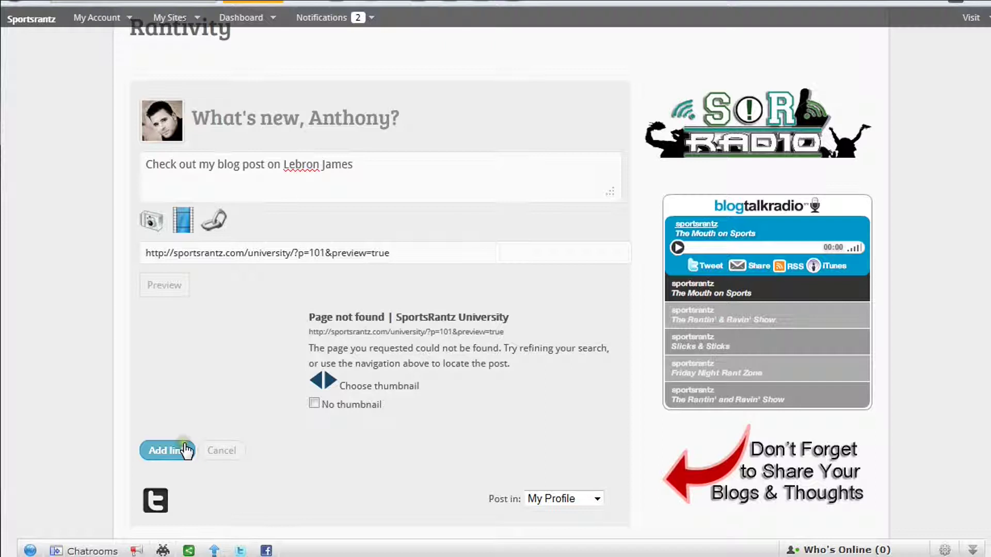
Step: Look through the blog posts shared by members in the Rantivity feed and open the SR University site
scroll(402, 426, down, 2)
scroll(215, 383, down, 8)
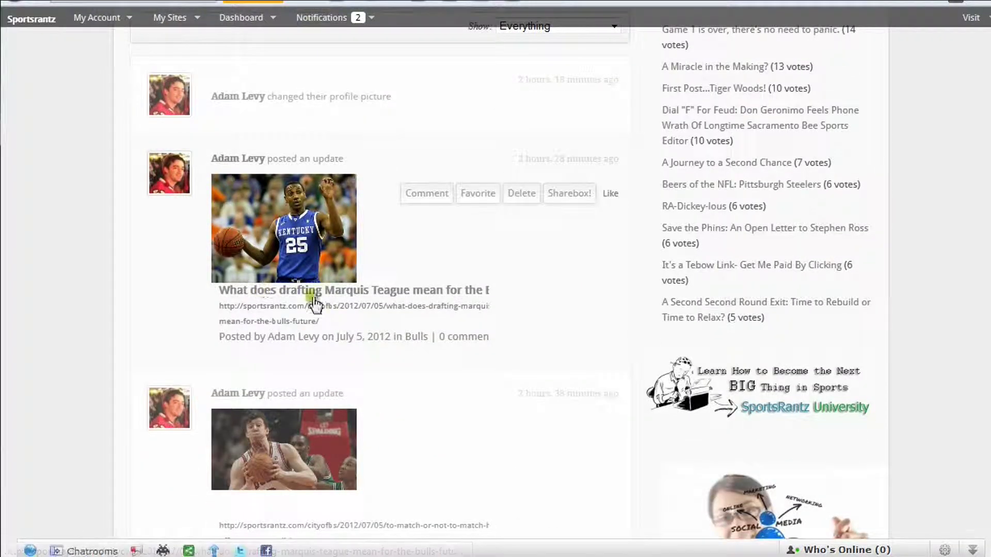
scroll(330, 319, down, 3)
scroll(389, 321, down, 3)
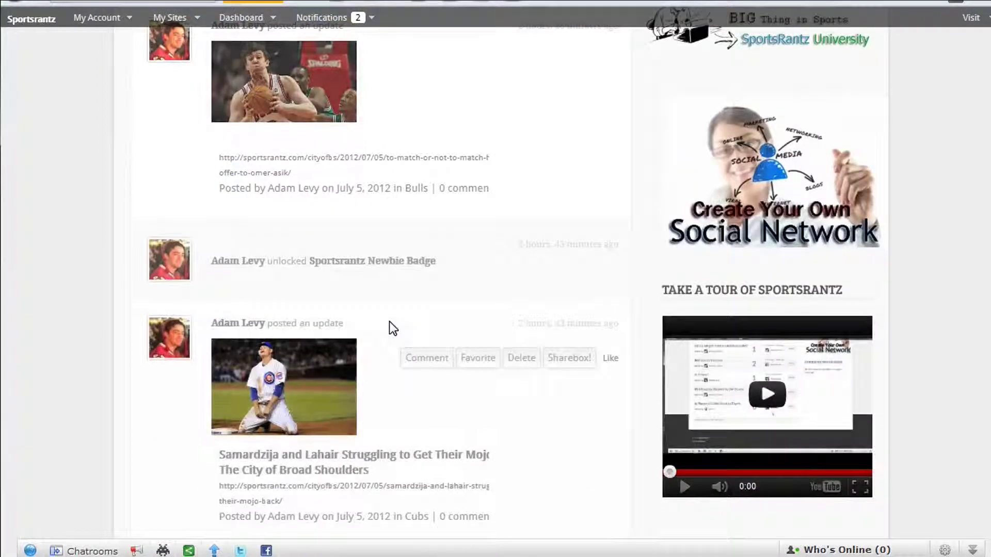
scroll(389, 321, down, 5)
scroll(389, 321, up, 20)
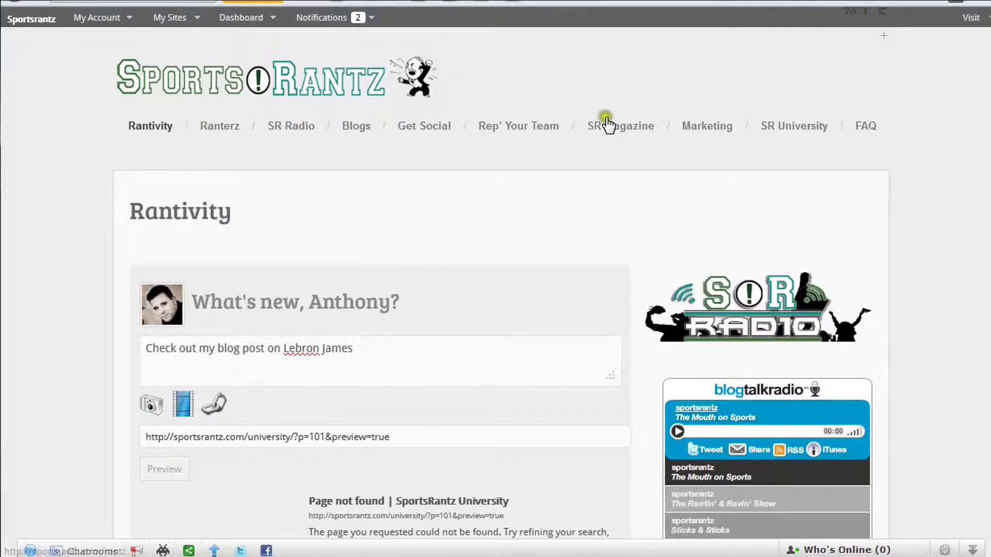
click(768, 129)
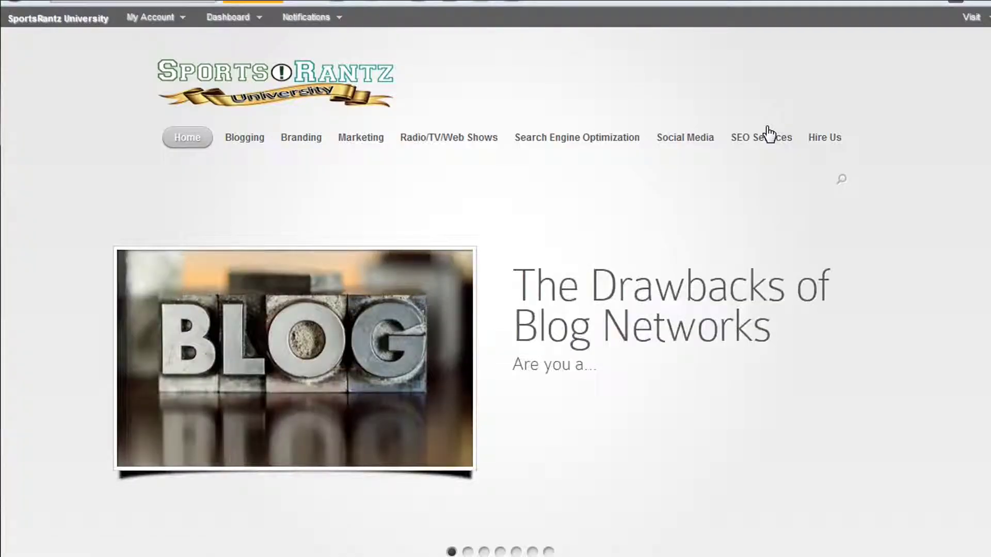
Step: Open the Blogging category of SportsRantz University and look through its video posts on blog networks and social networking sites
click(240, 142)
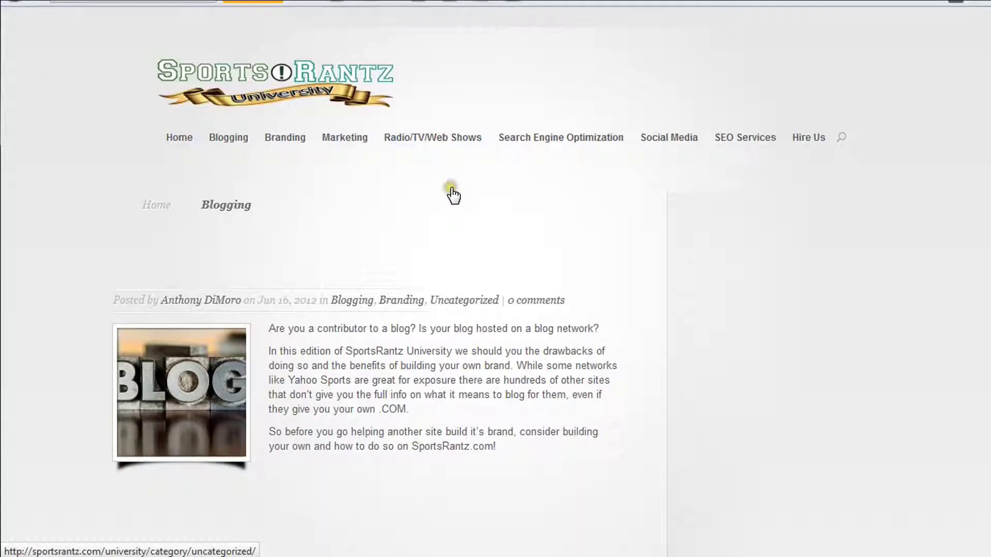
scroll(449, 195, down, 7)
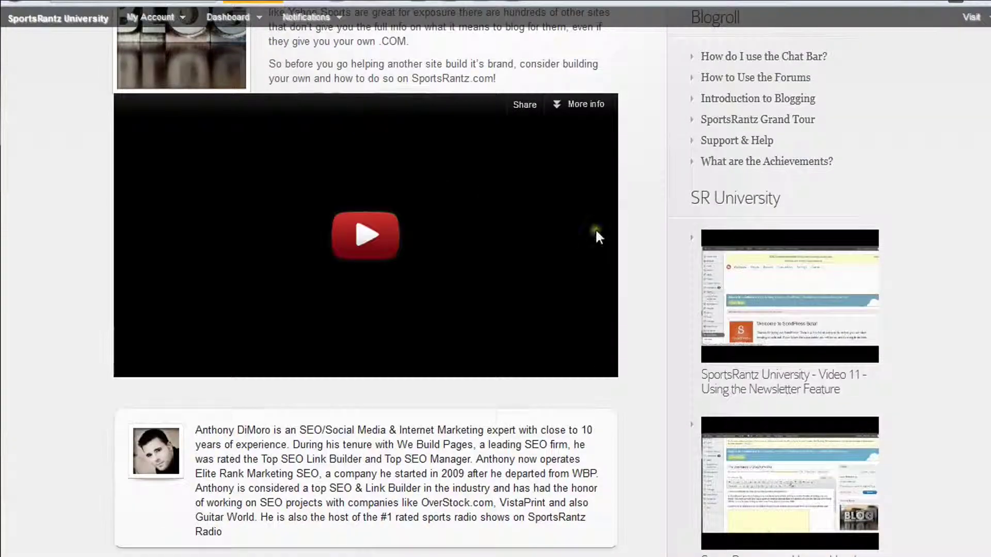
scroll(639, 259, down, 5)
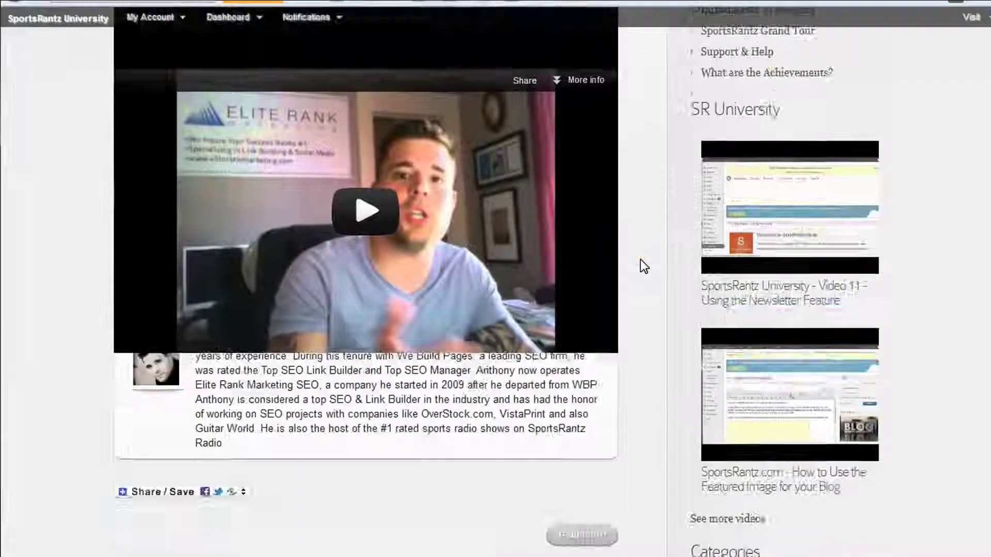
scroll(640, 259, down, 9)
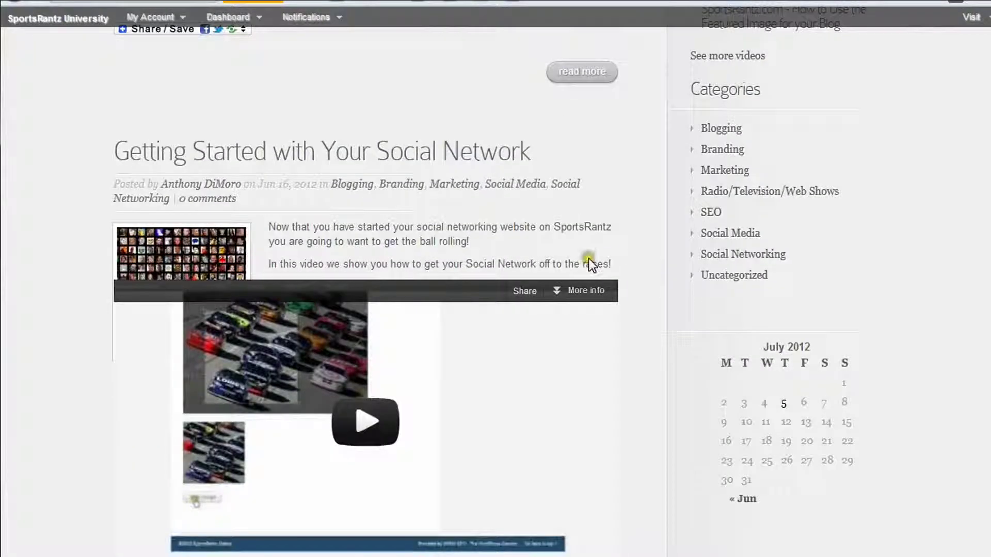
scroll(667, 273, down, 14)
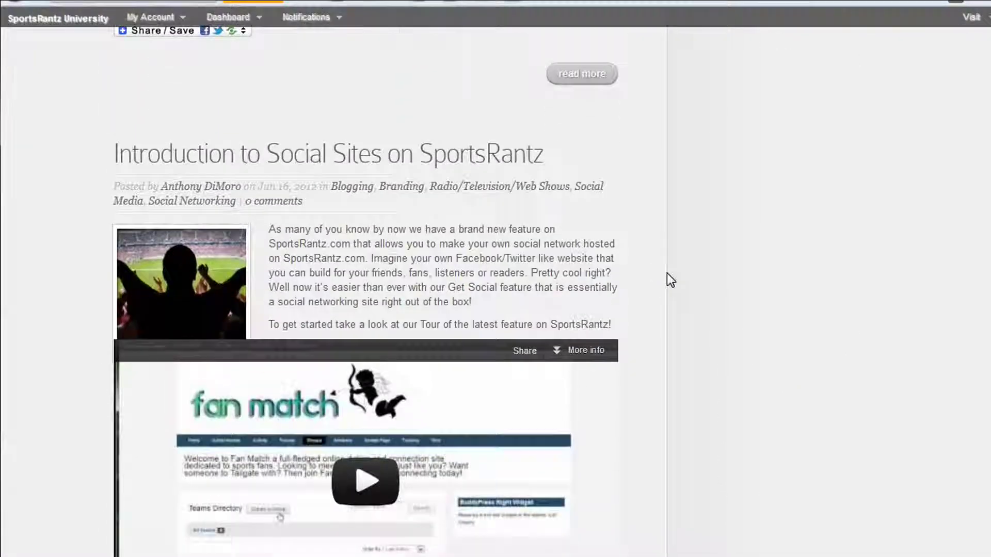
Step: Examine the Blogging category's older lessons on choosing SEO keywords, monitoring rankings, researching branding and local SEO
scroll(667, 274, down, 13)
scroll(370, 145, down, 3)
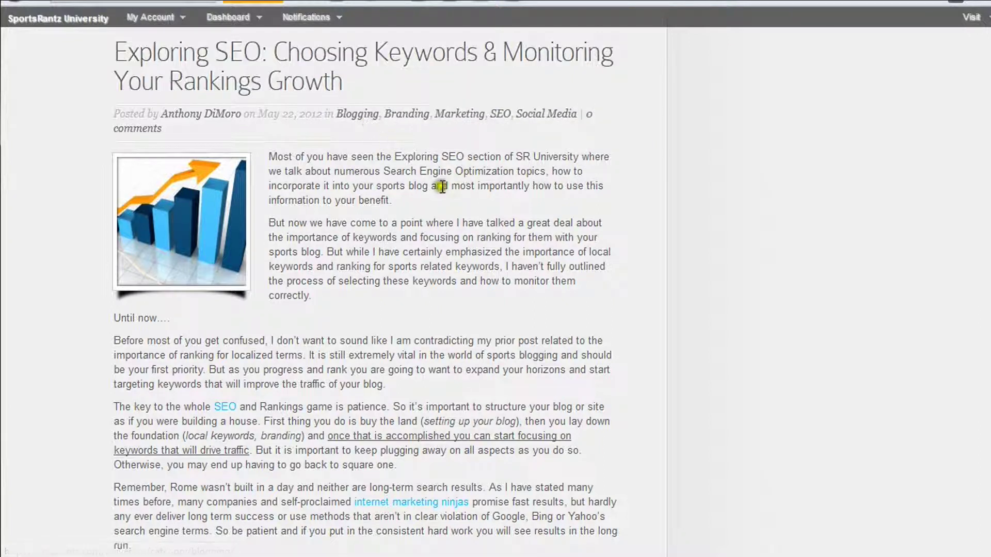
scroll(432, 175, down, 5)
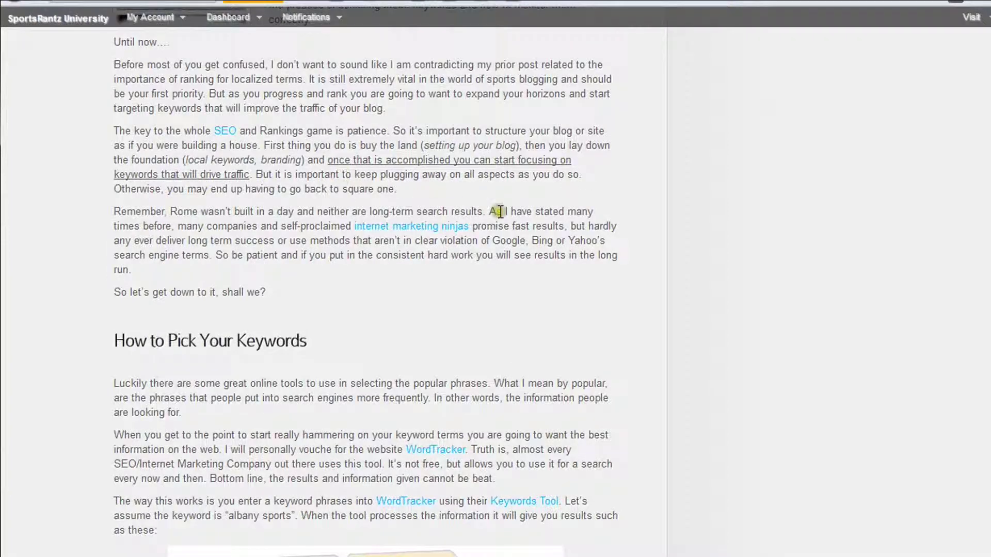
scroll(500, 211, down, 6)
scroll(500, 212, down, 1)
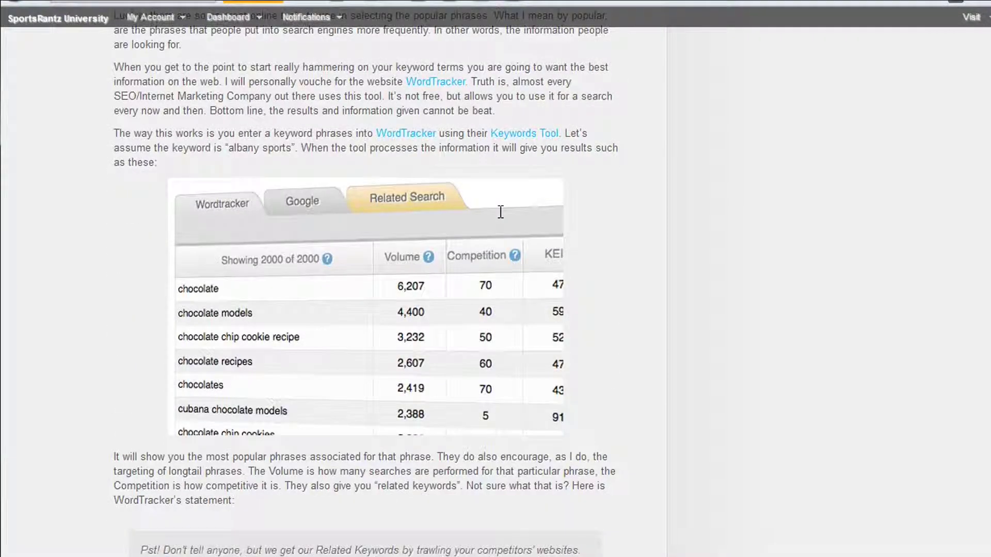
scroll(501, 212, down, 20)
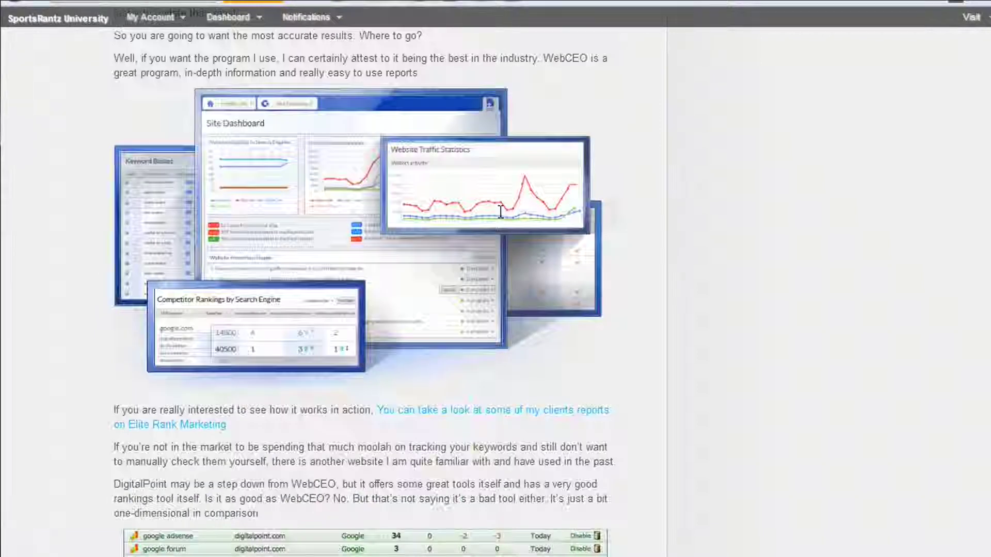
scroll(500, 212, down, 10)
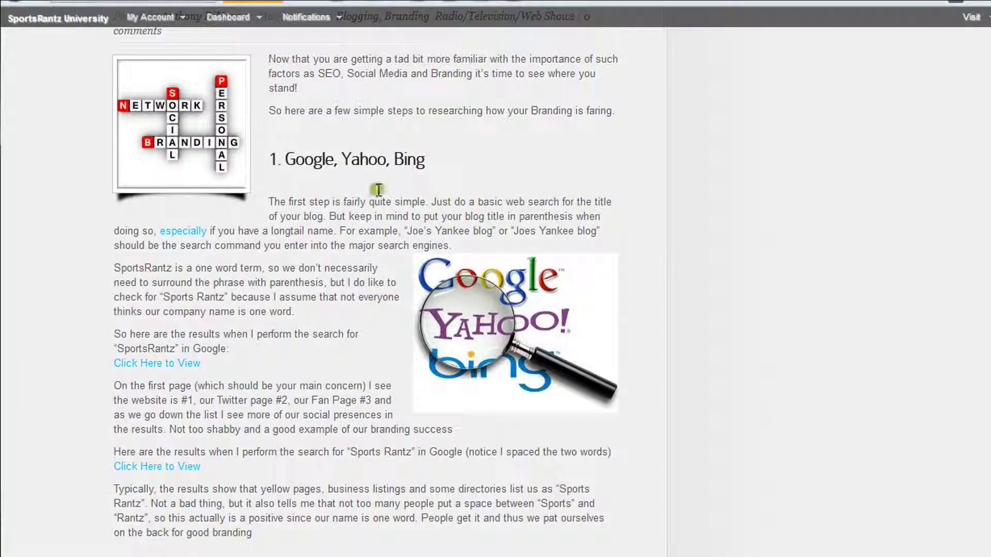
scroll(361, 289, down, 20)
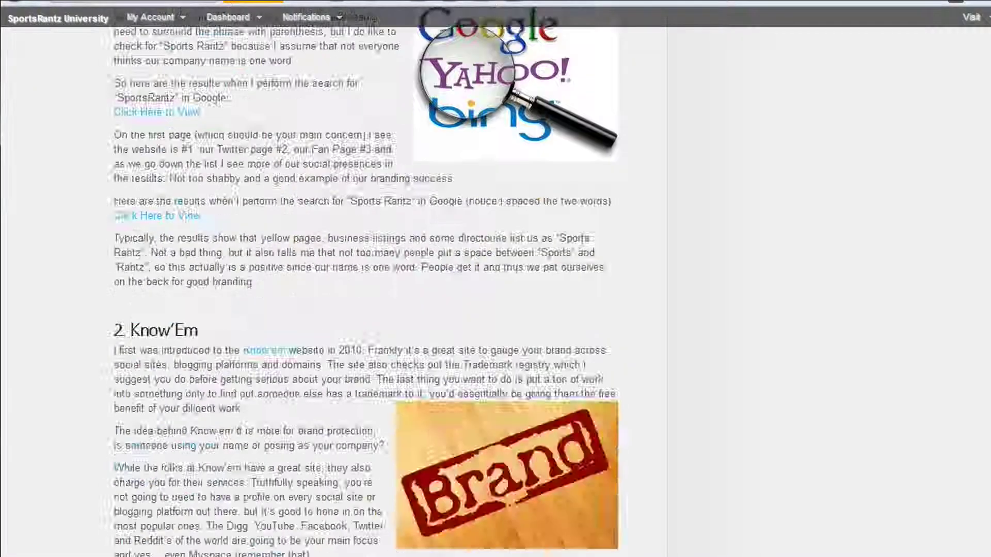
scroll(971, 140, down, 15)
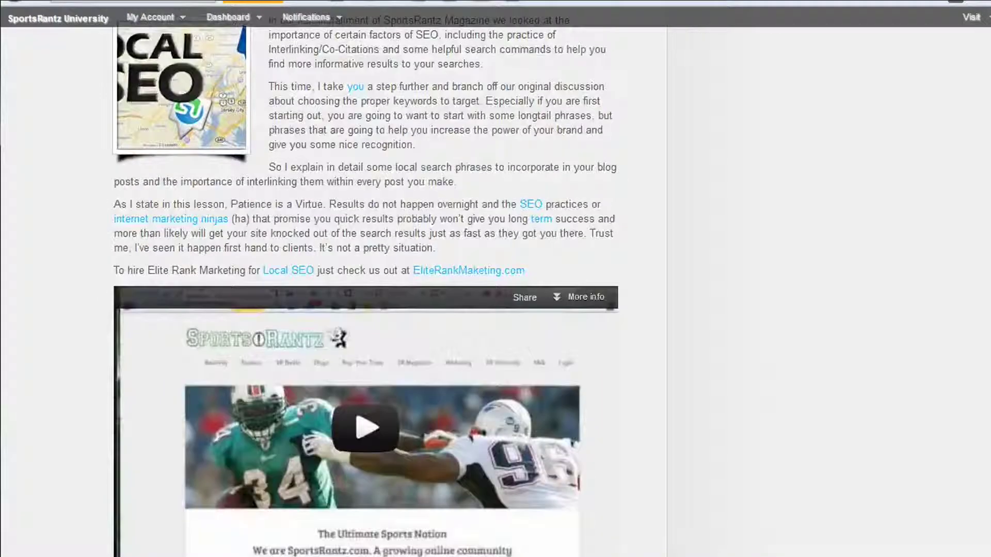